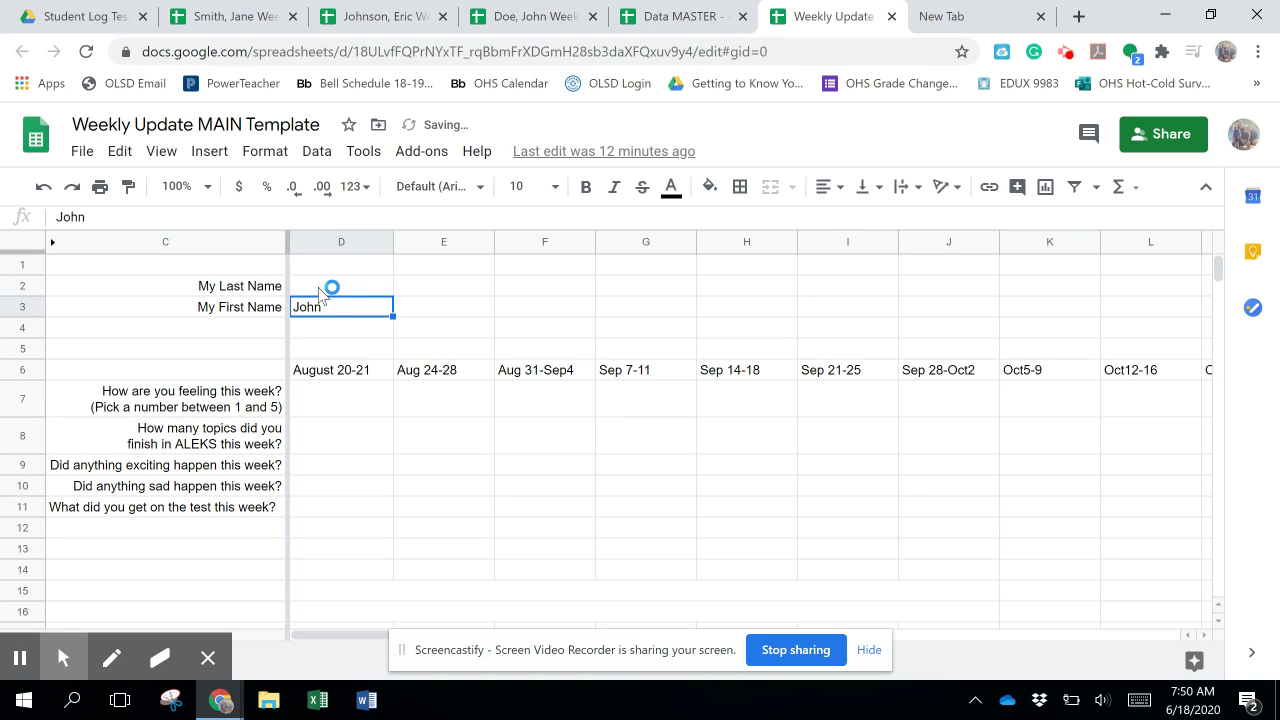
Clear the first-name answer in D3 of the Weekly Update MAIN Template.
left_click(319, 289)
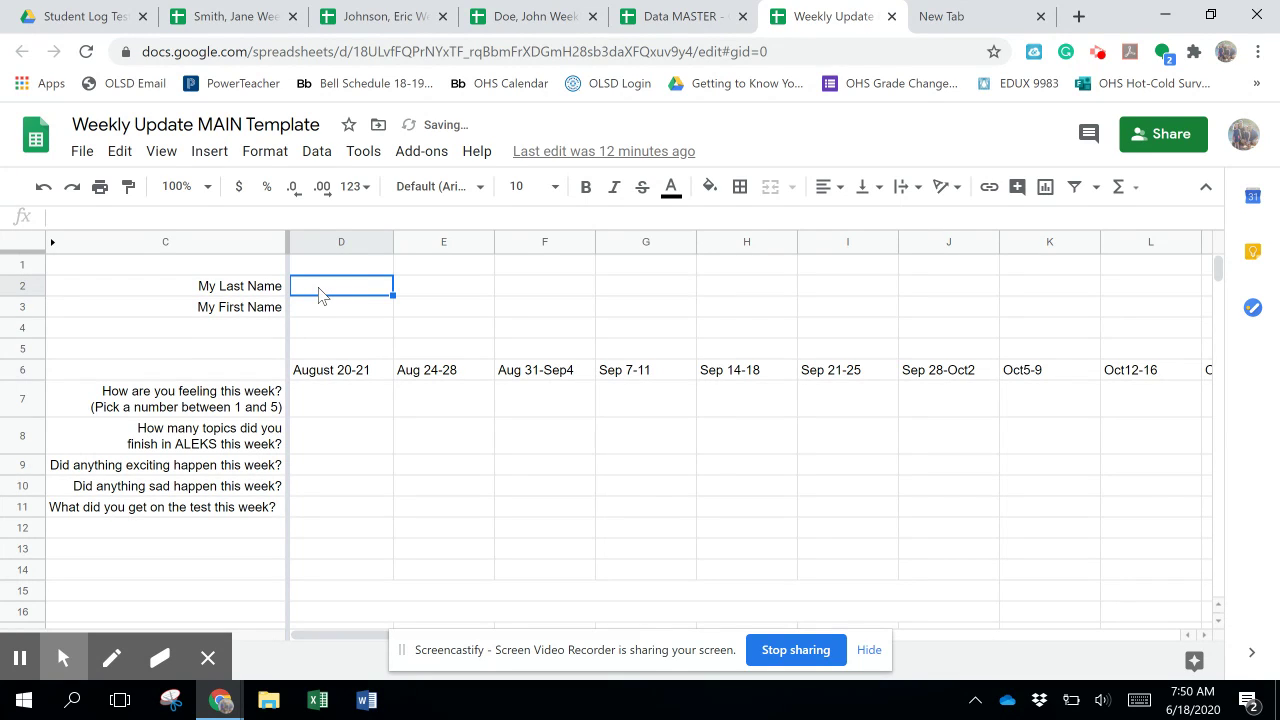
left_click(320, 292)
left_click(320, 292)
left_click(320, 292)
left_click(320, 292)
left_click(320, 292)
Move along the week date headers from Aug 24-28 to Sep 7-11.
key("Down")
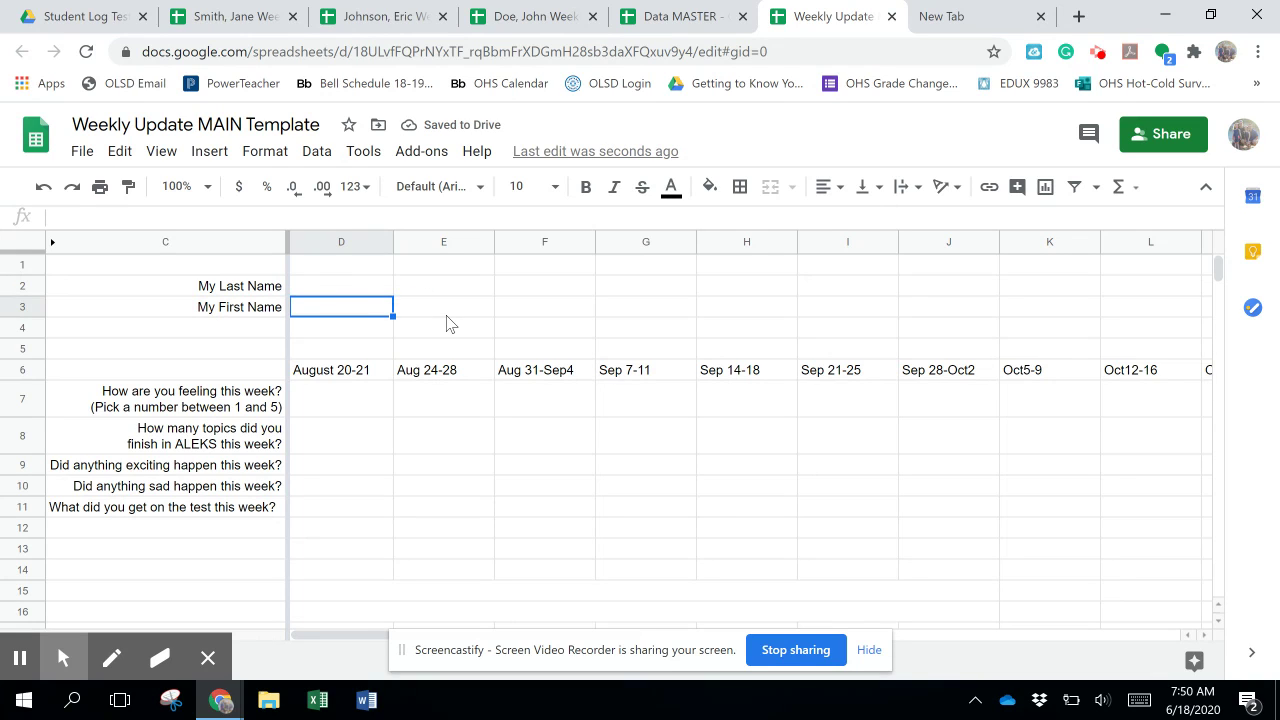
key("Down")
key("Down")
key("Up")
key("Left")
key("Right")
key("Down")
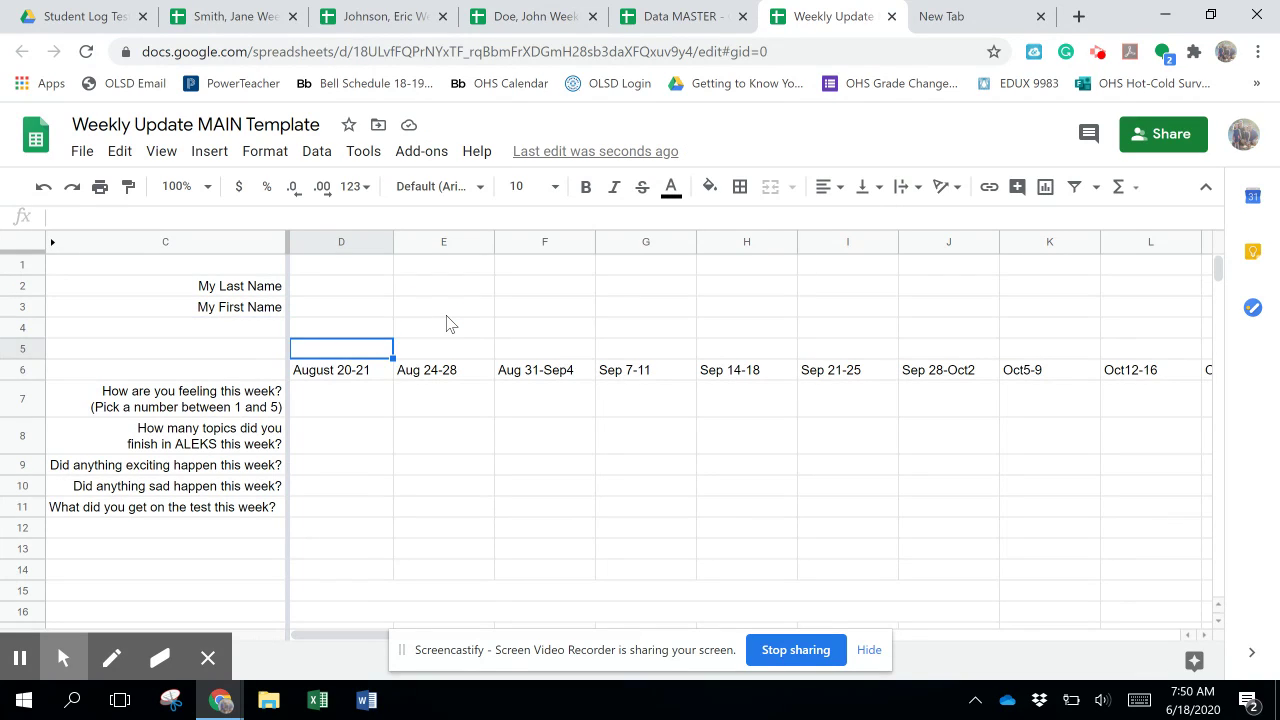
key("Down")
key("Right")
key("Left")
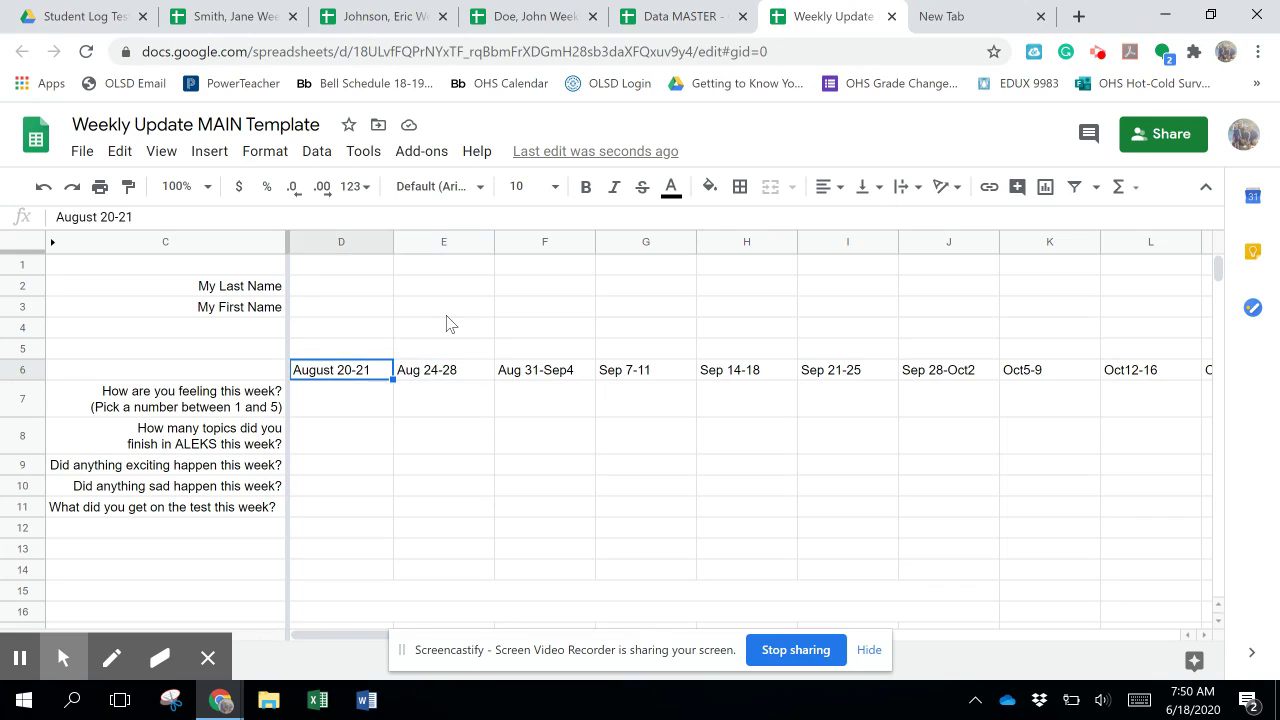
key("Right")
key("Right")
key("Right")
key("Right")
key("Left")
key("Left")
key("Left")
key("Left")
Review the feelings, ALEKS topics, exciting- and sad-event rows, then switch to Data MASTER.
key("Down")
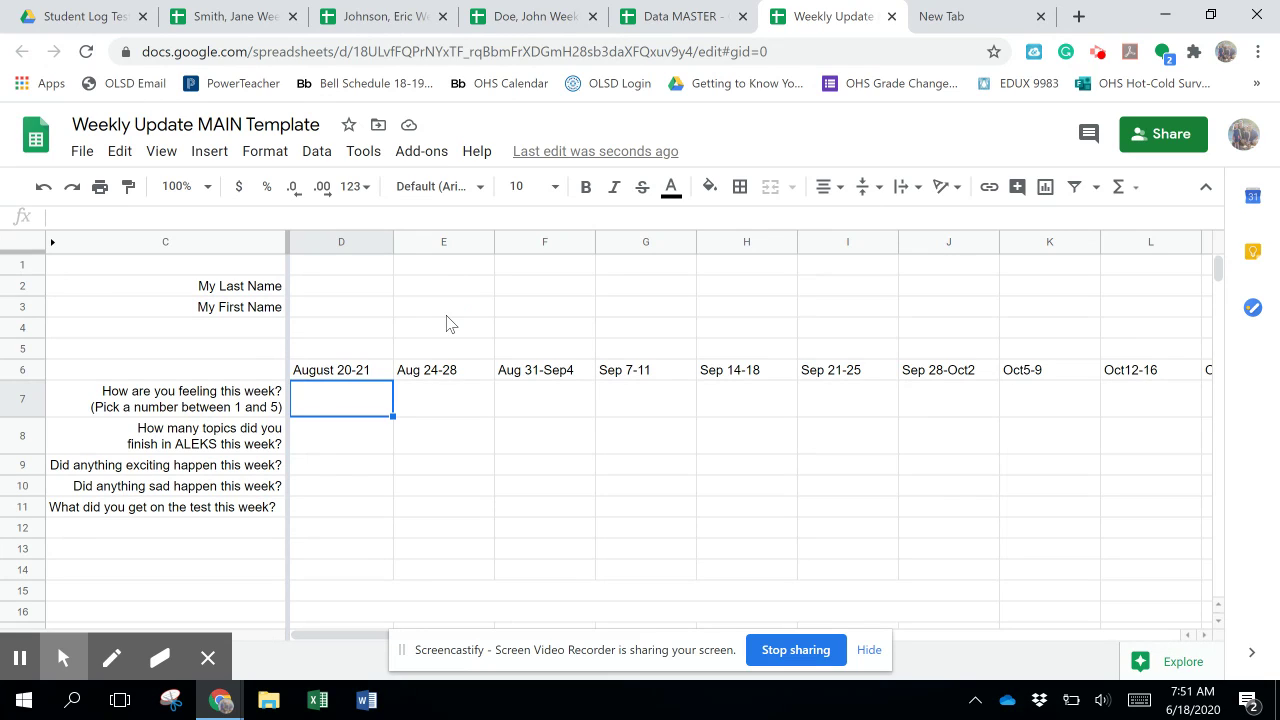
key("Down")
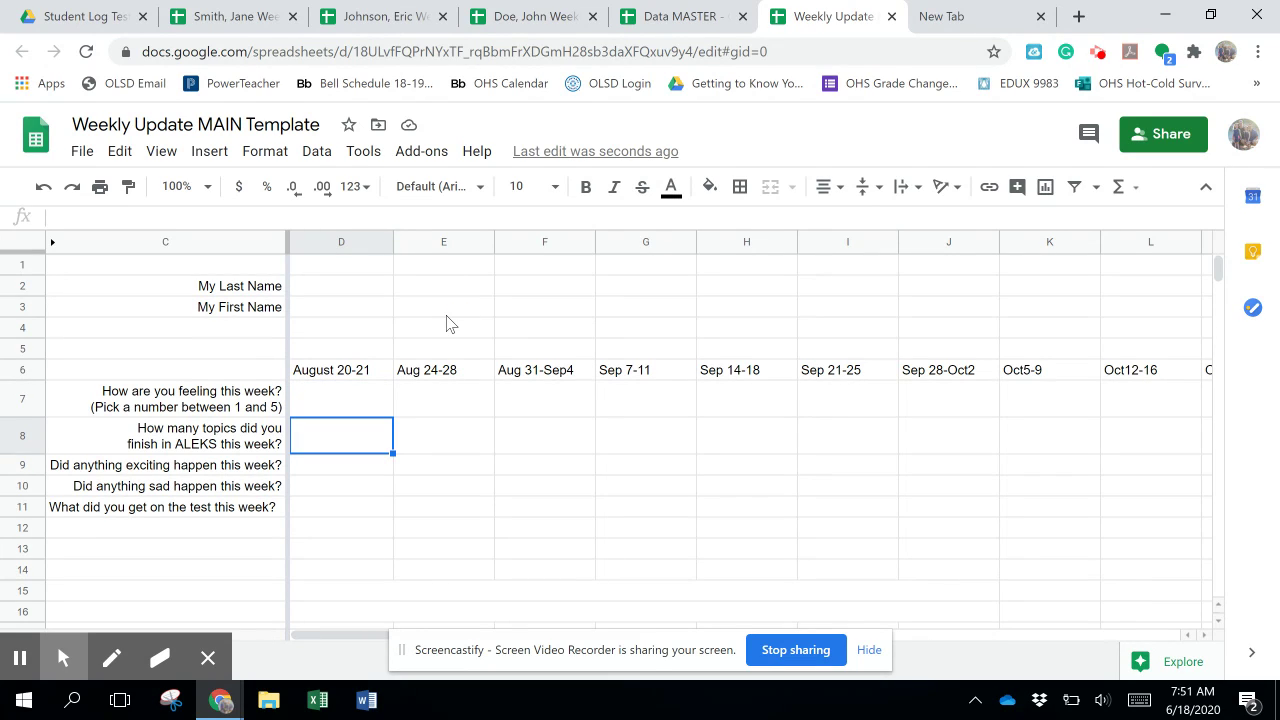
key("Down")
key("Down")
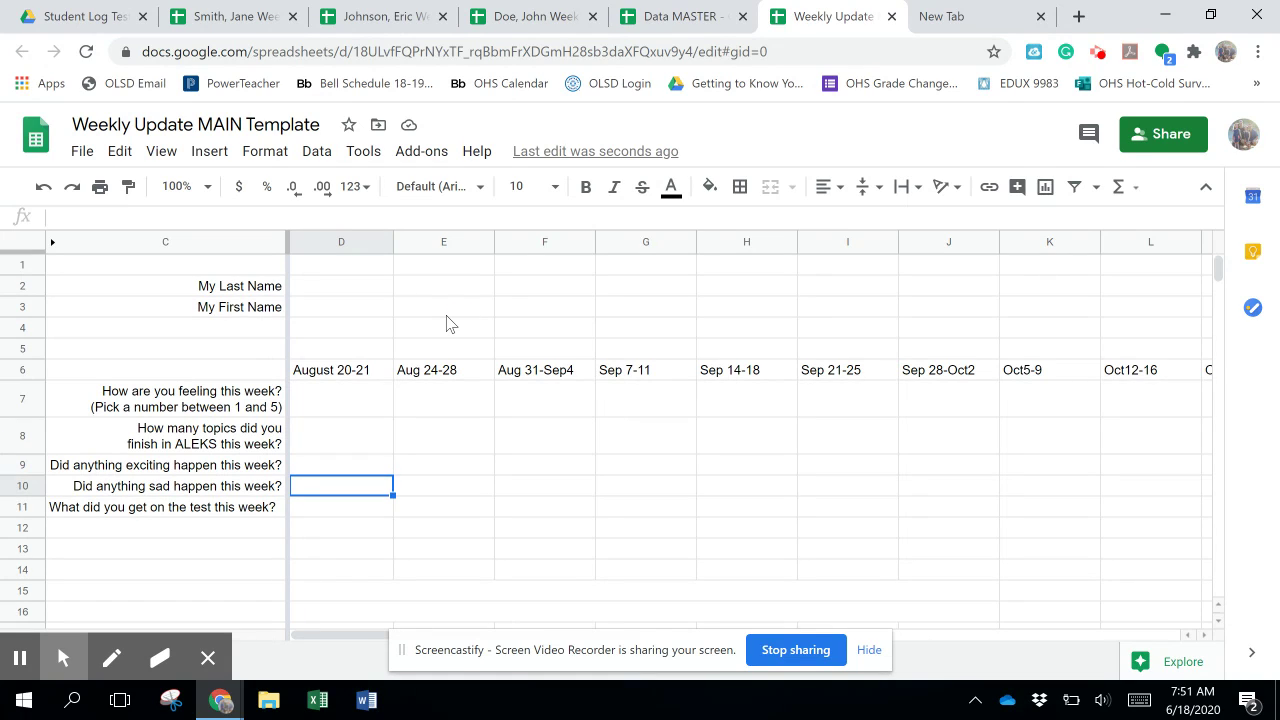
key("Down")
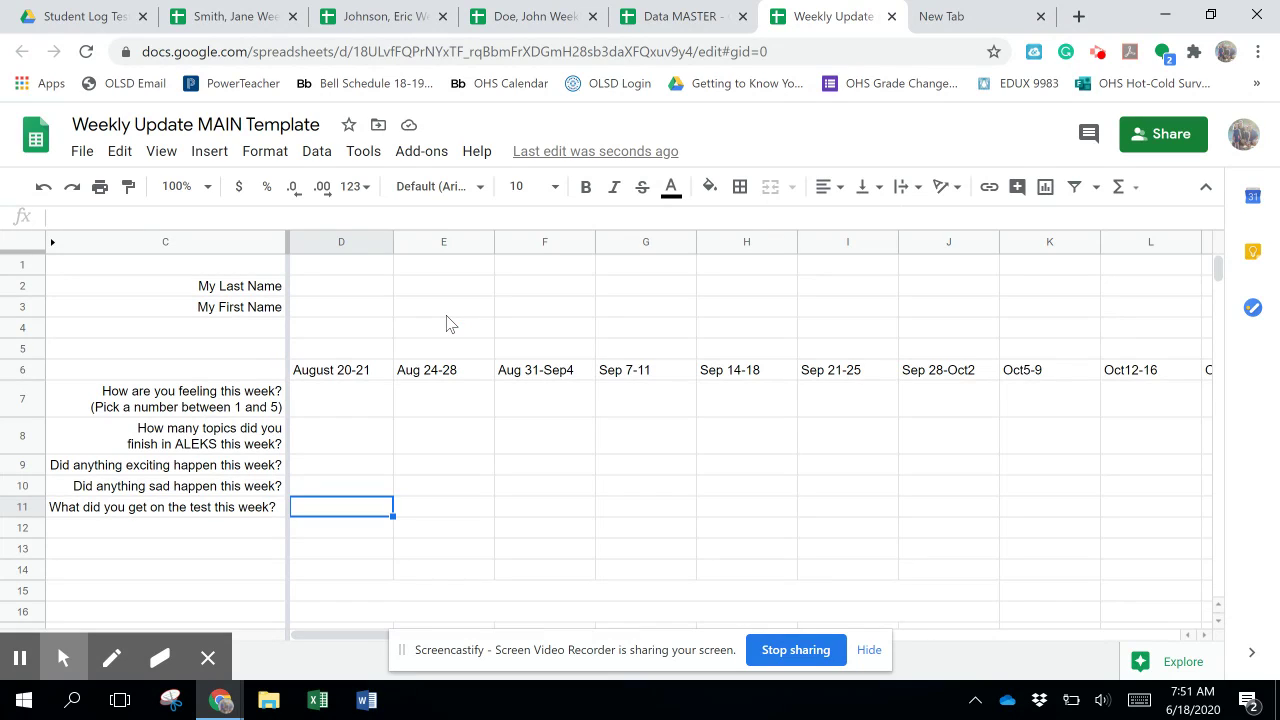
key("ctrl+shift+Tab")
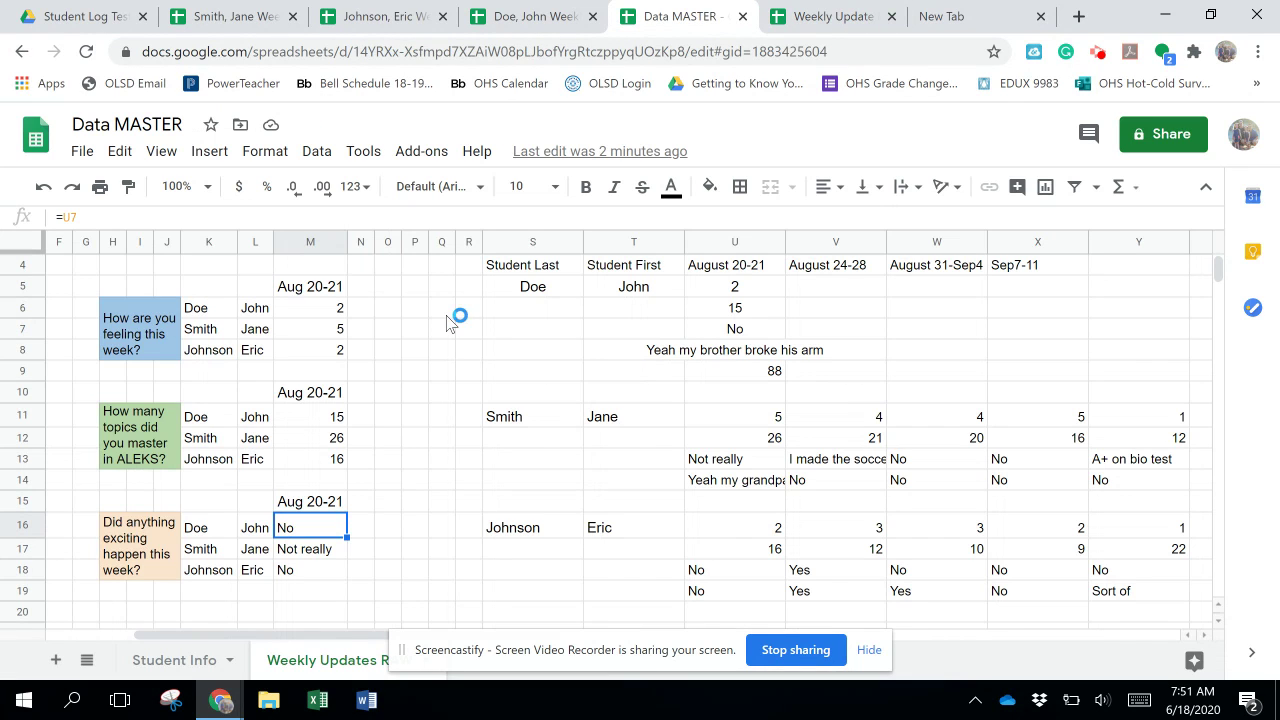
Inspect the IMPORTRANGE formula in cell A1 that pulls the template into the student's sheet.
left_click(803, 18)
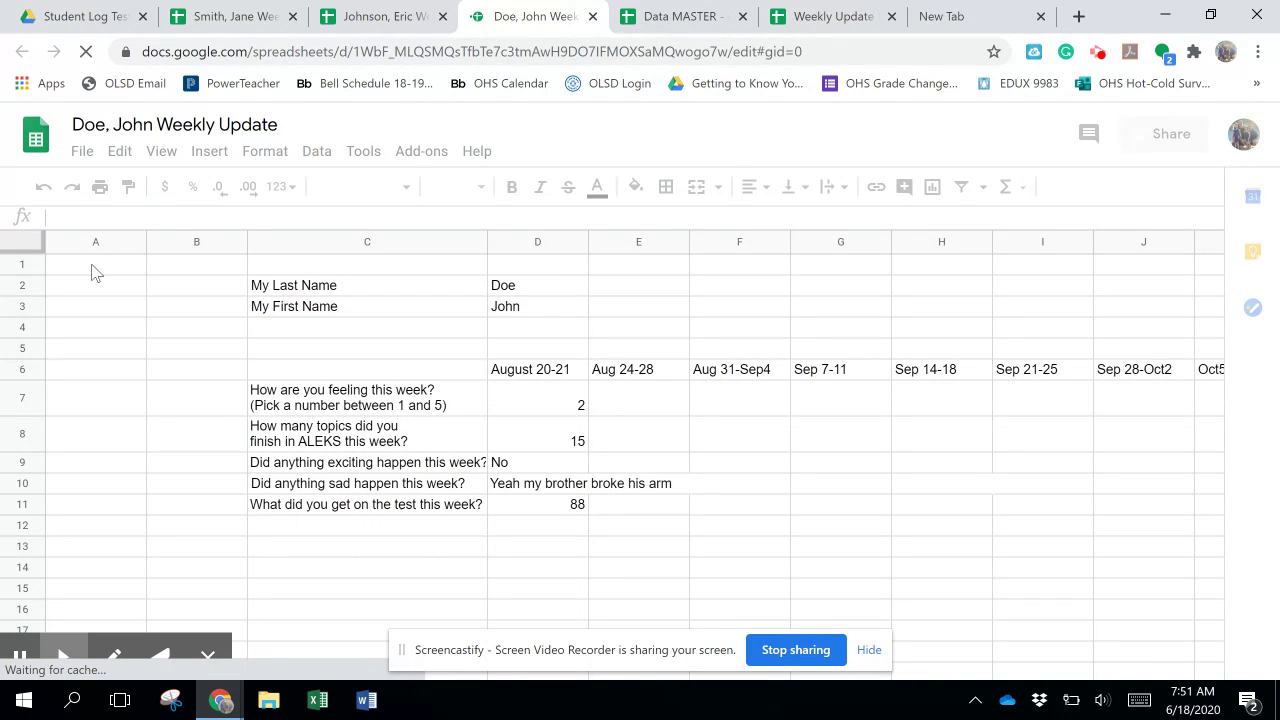
left_click(102, 266)
left_click(117, 267)
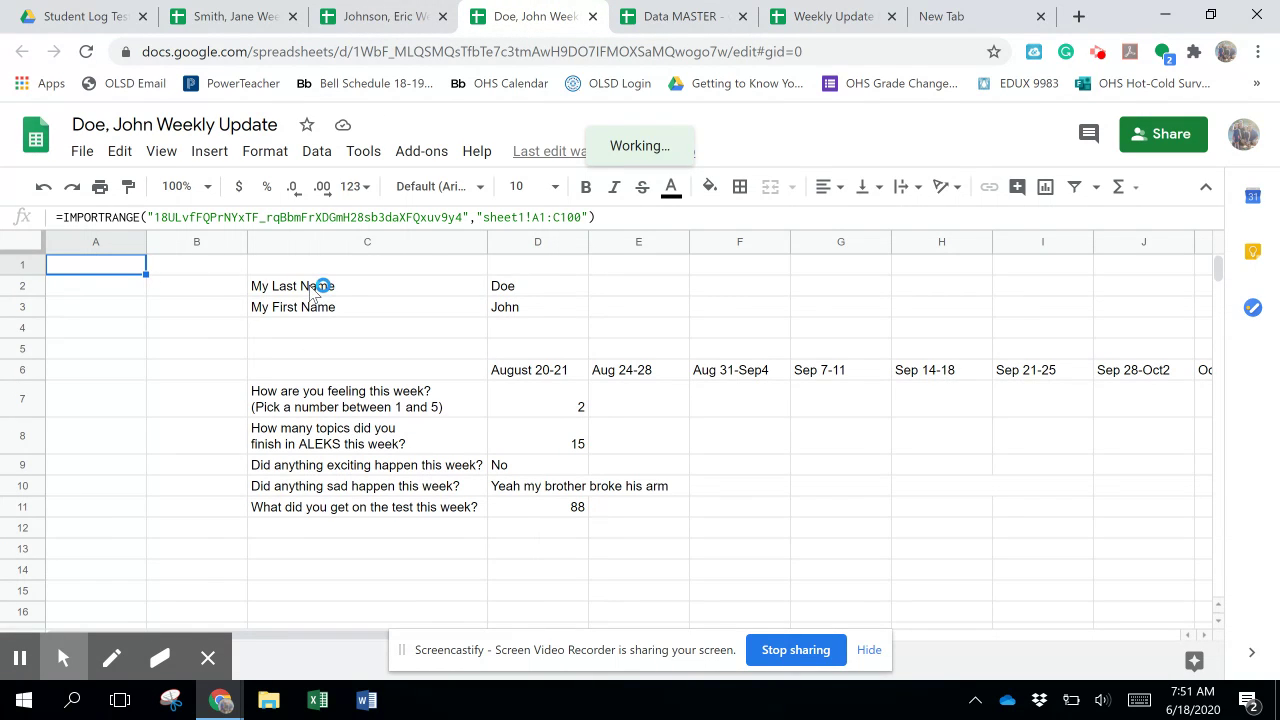
left_click(318, 288)
Review the student's name and August 20-21 answers, ending on the Aug 24-28 feelings cell.
left_click(326, 310)
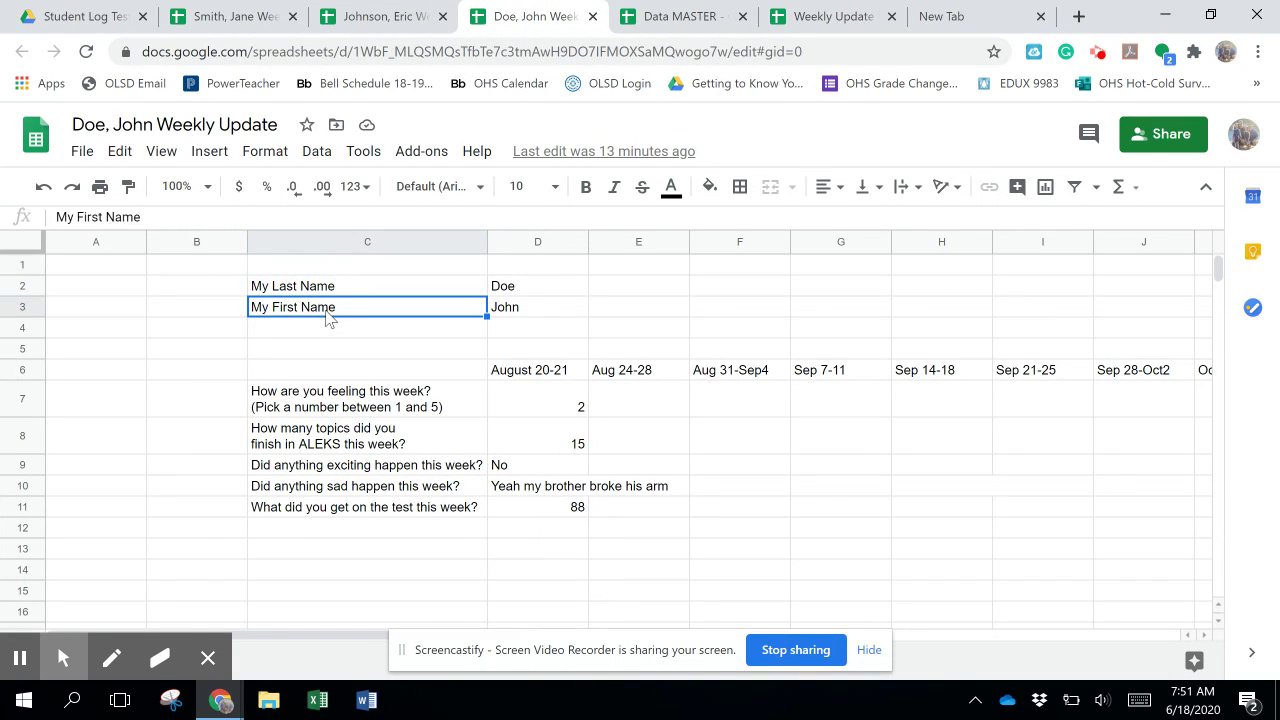
left_click(500, 290)
key("Down")
key("Up")
key("Down")
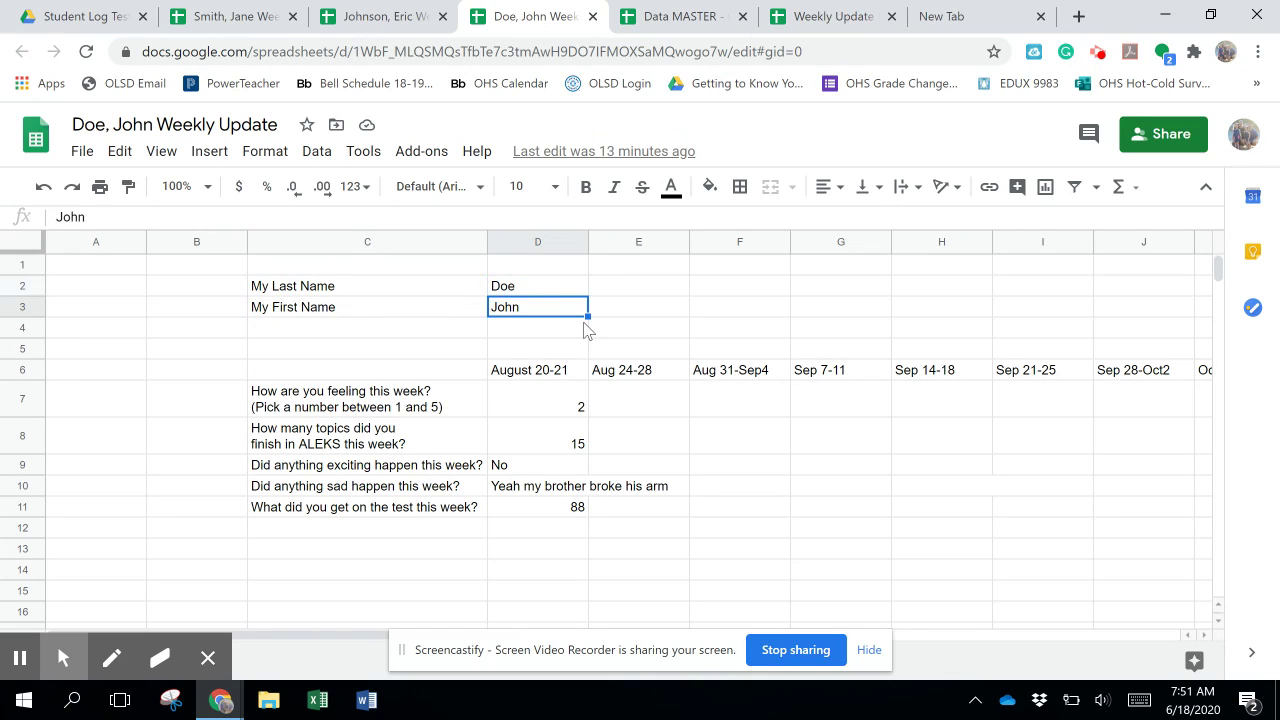
key("Up")
key("Down")
key("Down")
key("Down")
key("Down")
key("Down")
key("Down")
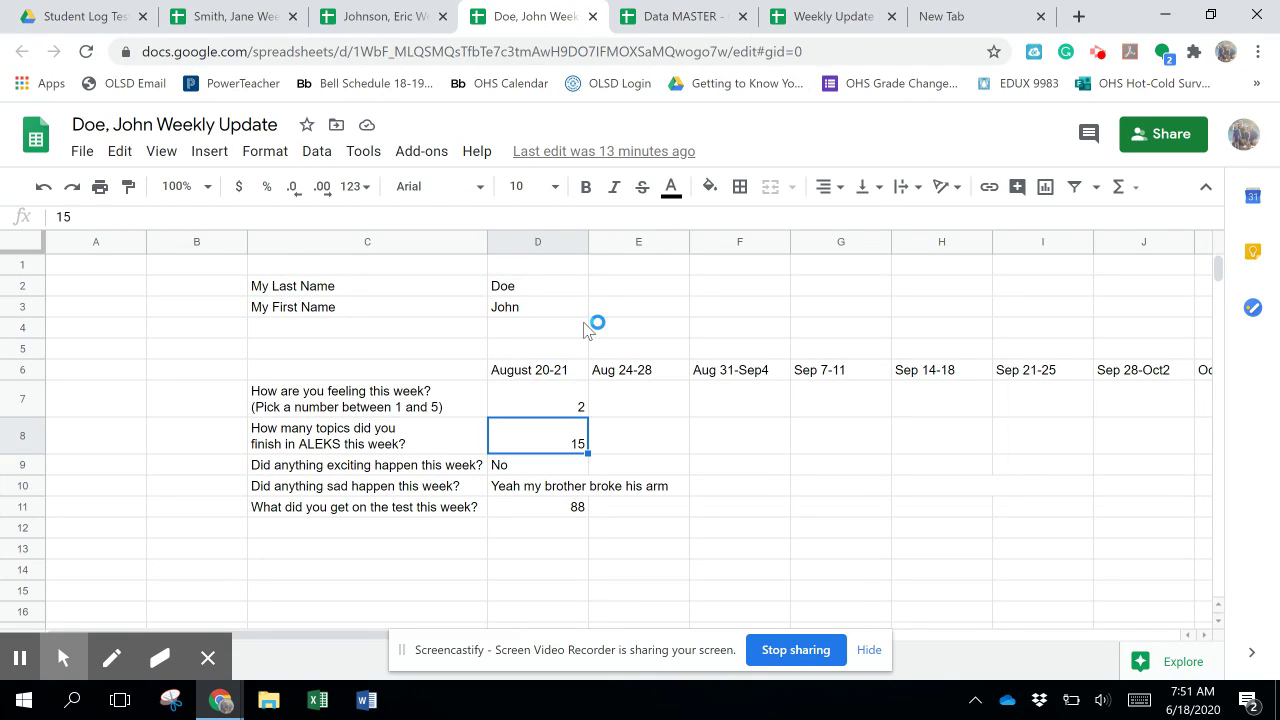
key("Up")
key("Down")
key("Down")
key("Right")
key("Up")
key("Up")
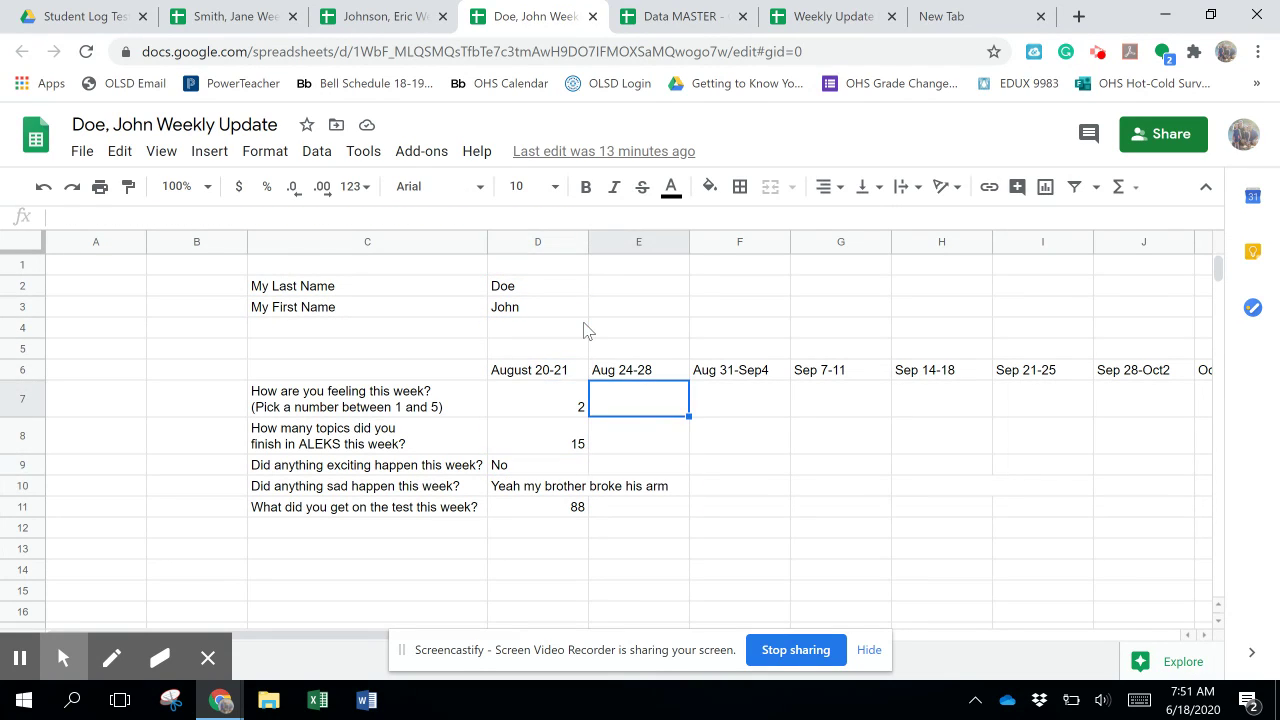
Enter 3, 17, Made soccer team, No and n/a down the Aug 24-28 column.
type("3")
key("Return")
type("17")
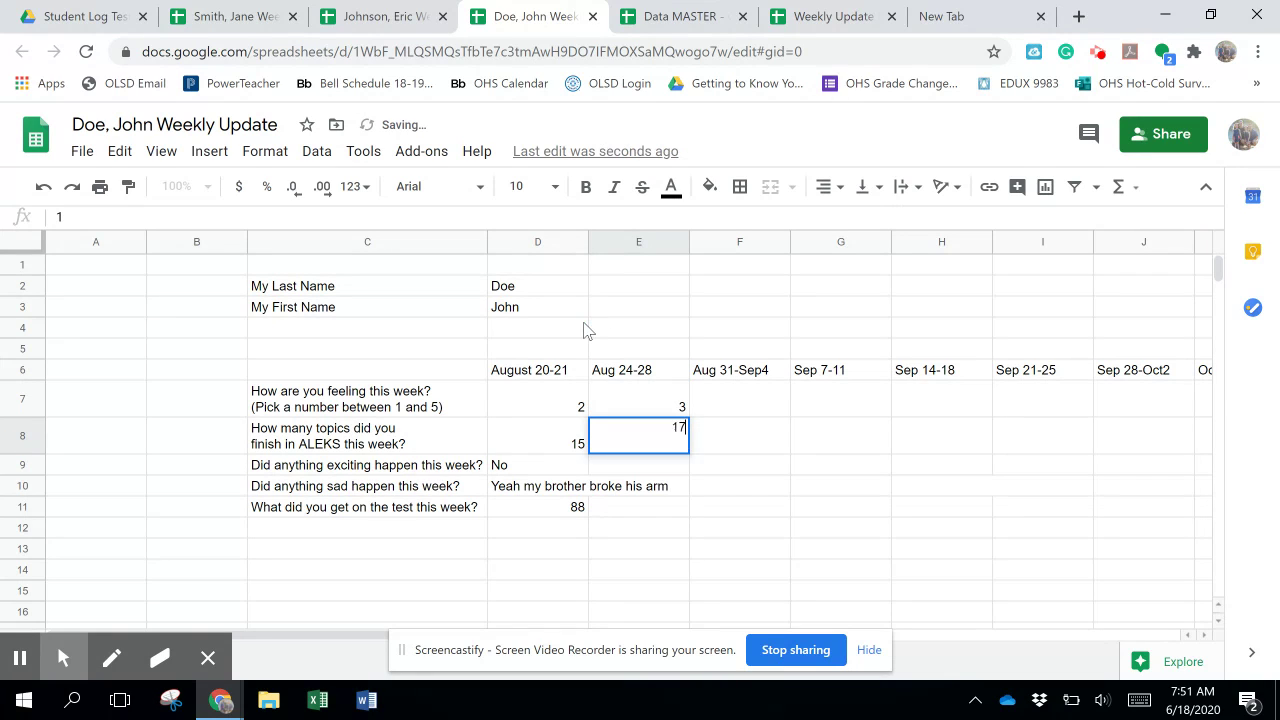
key("Return")
type("Y")
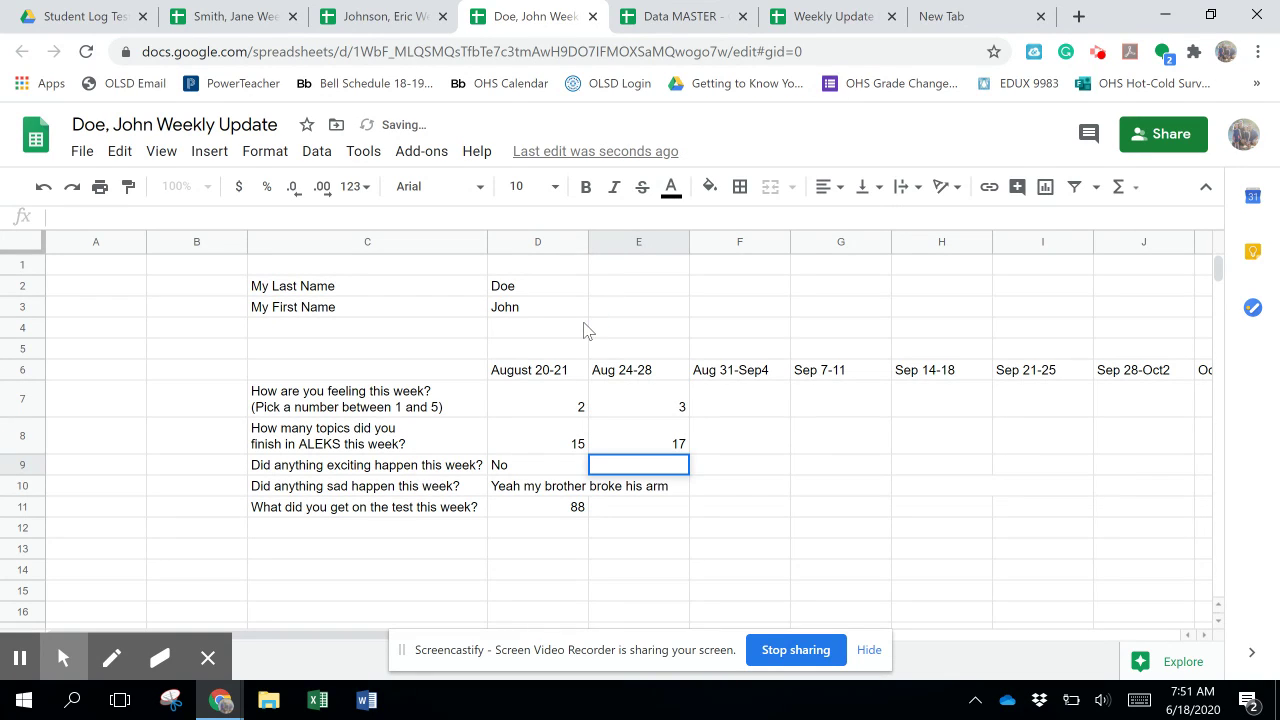
type("Made soccer team")
key("Return")
type("No")
key("Return")
type("n/a")
key("Return")
Check the entered answers, then move to another student's Weekly Update sheet.
key("Up")
key("Left")
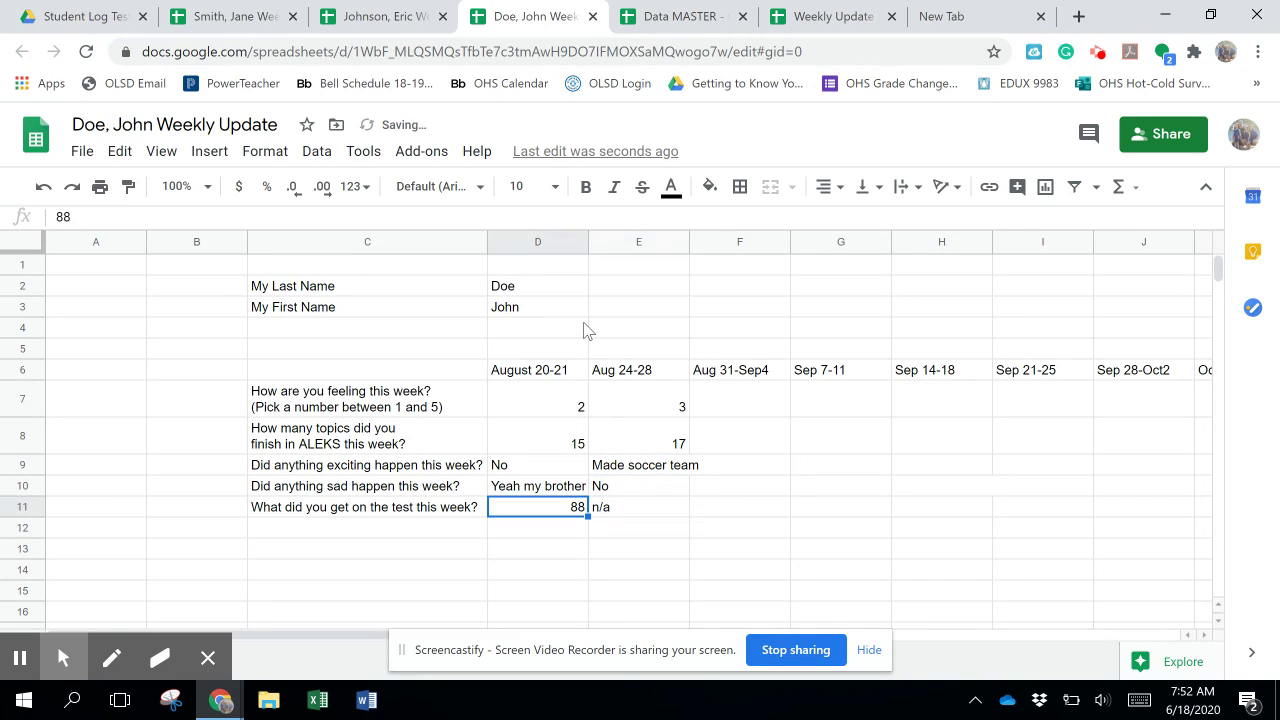
key("Up")
key("Right")
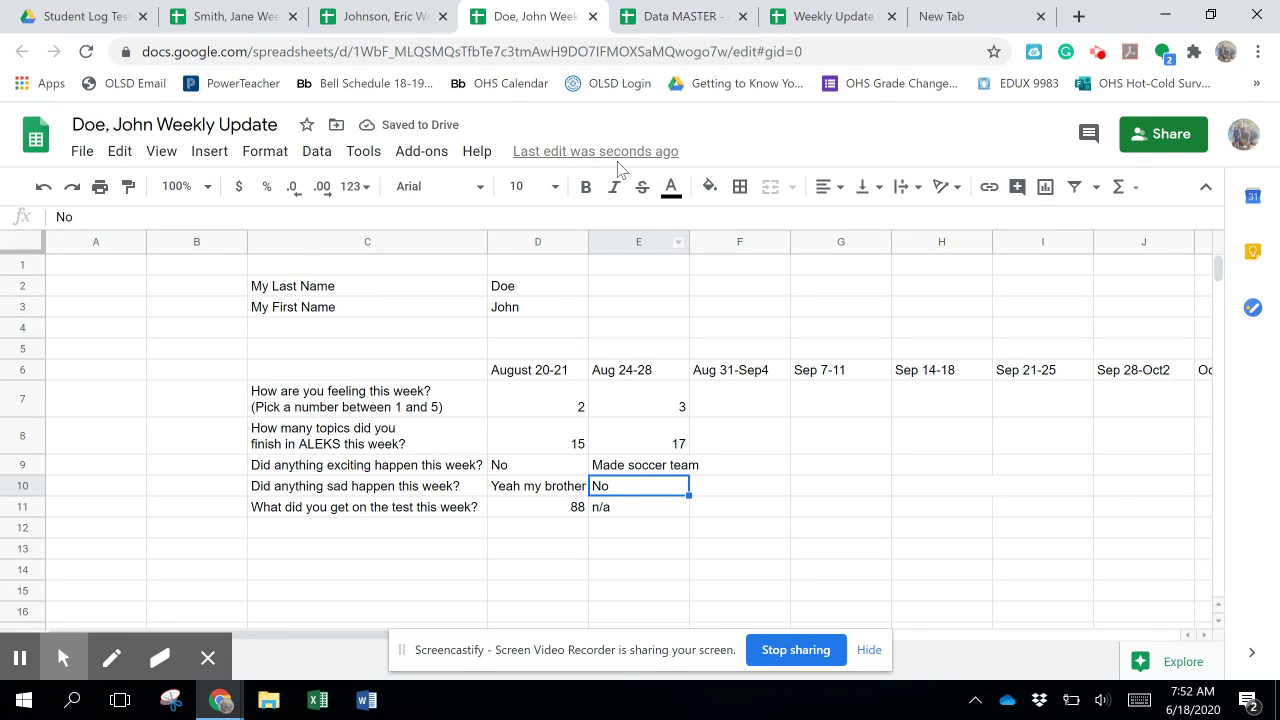
left_click(381, 17)
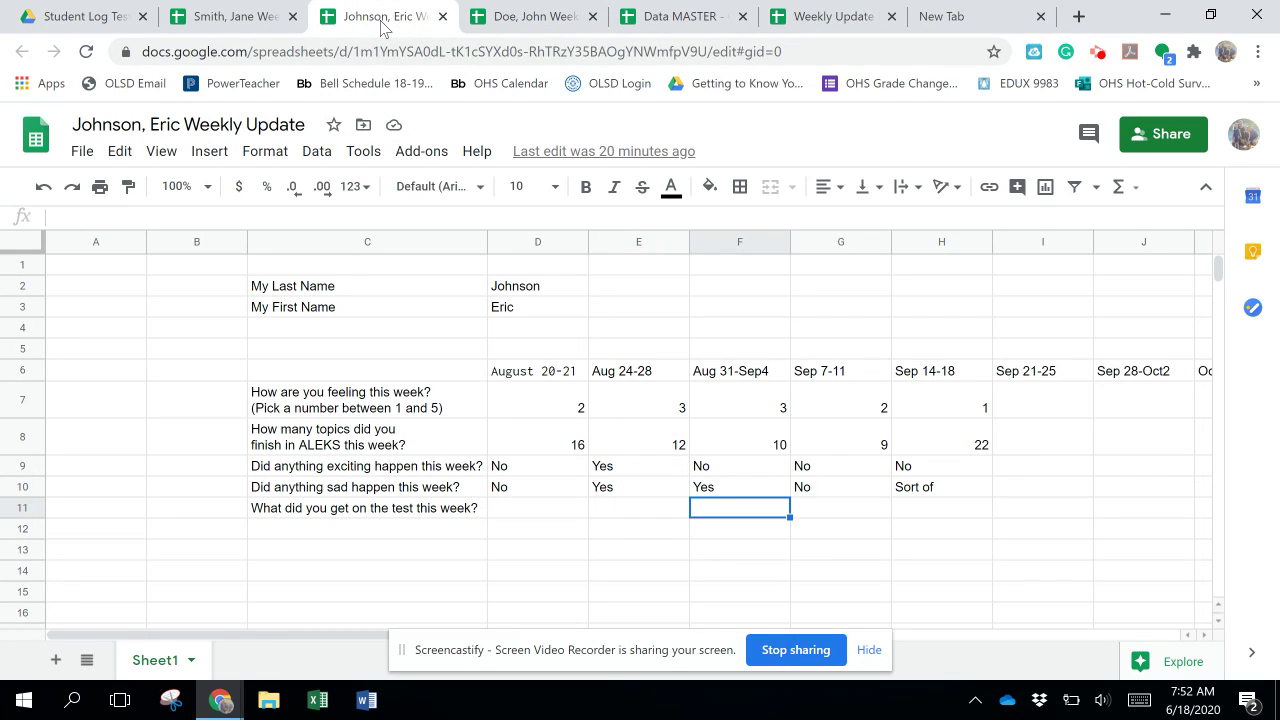
Review the Smith and Johnson sheets, then inspect the first student's IMPORTRANGE formula in Data MASTER.
left_click(241, 22)
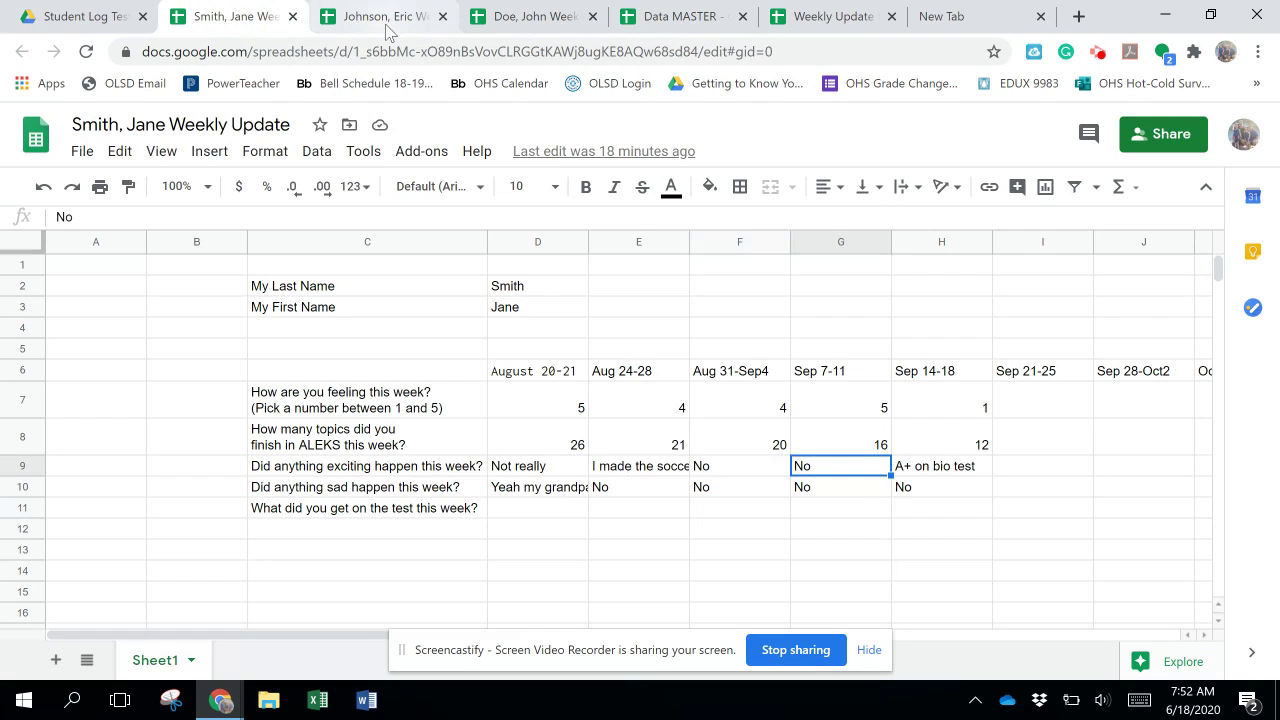
left_click(388, 28)
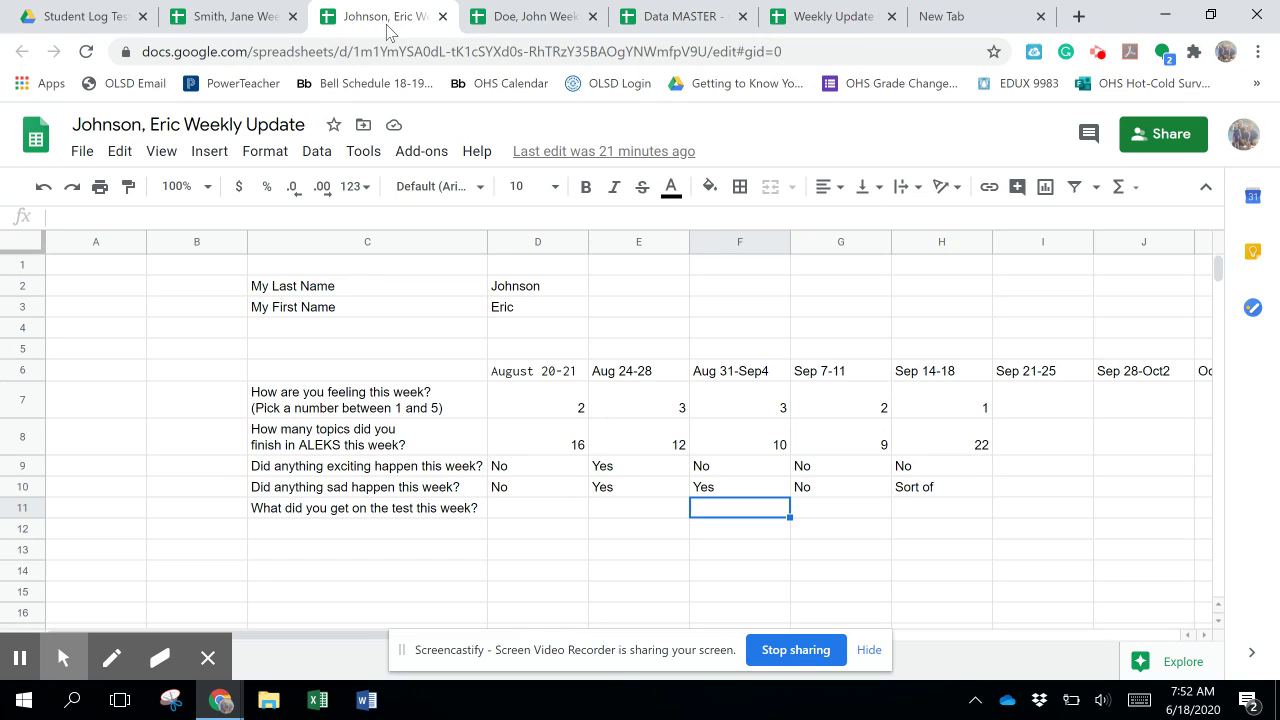
left_click(670, 18)
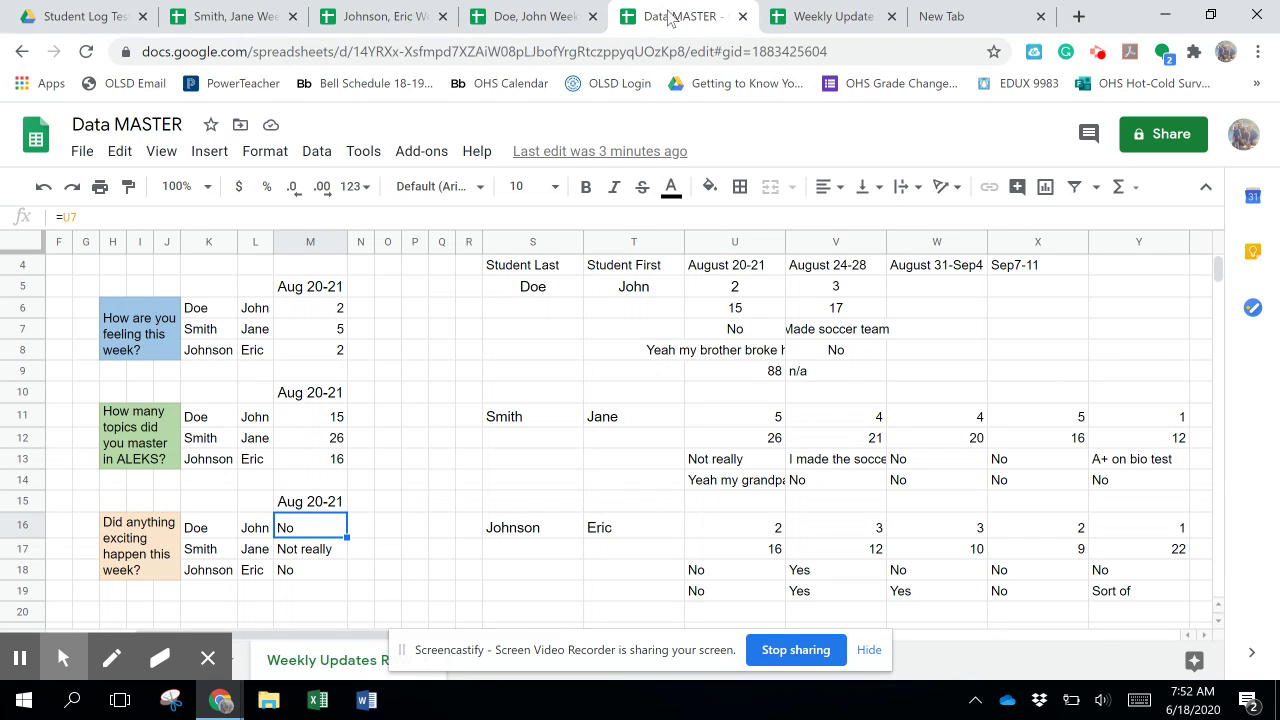
left_click(572, 290)
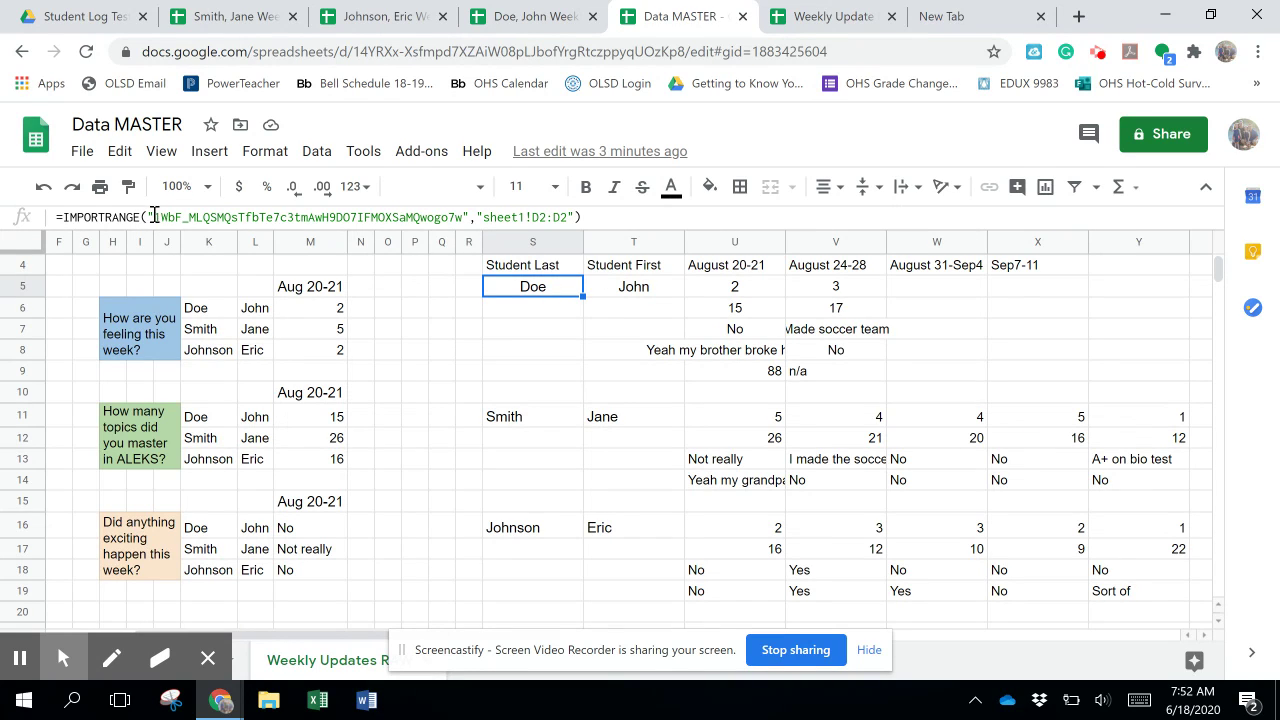
left_click_drag(155, 216, 456, 224)
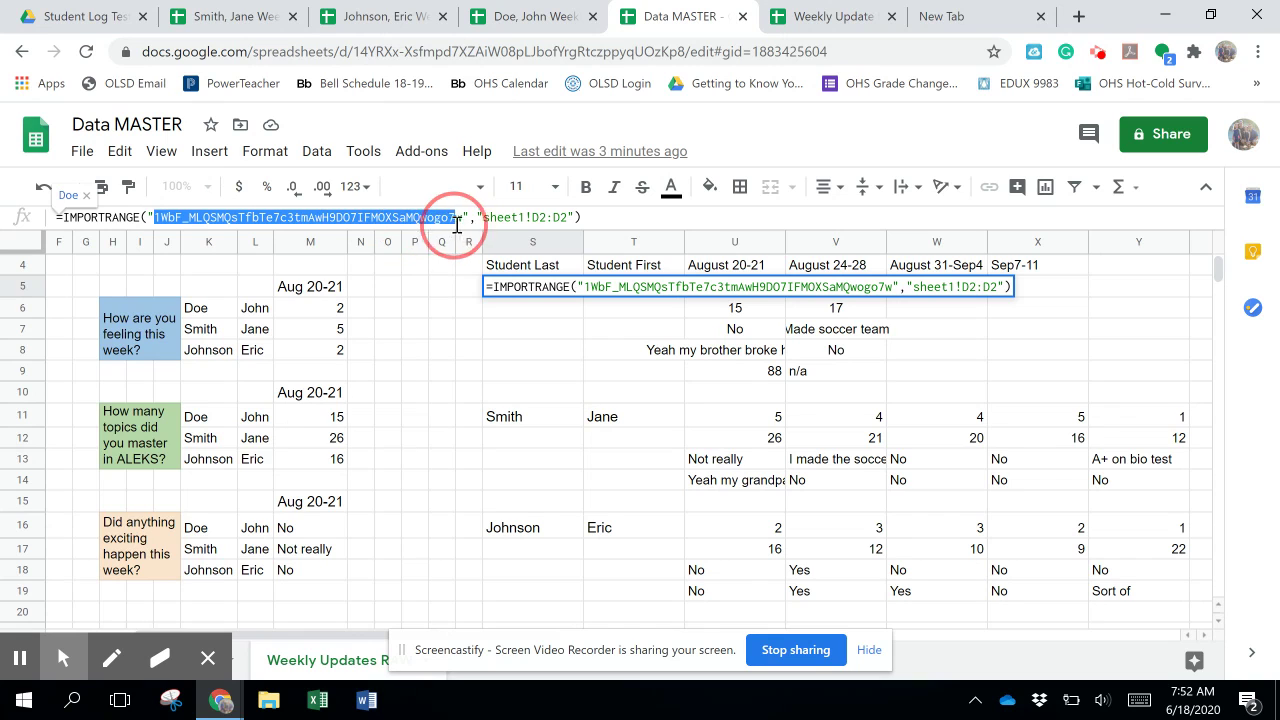
left_click(501, 30)
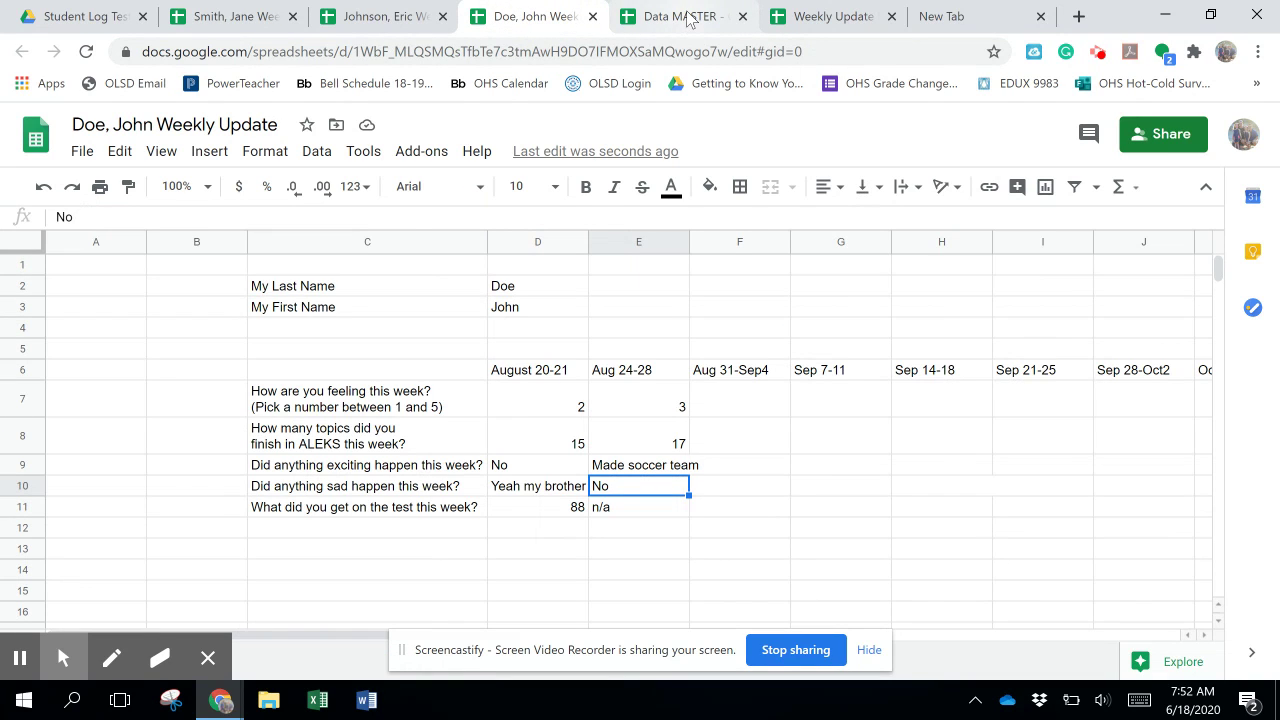
left_click(692, 18)
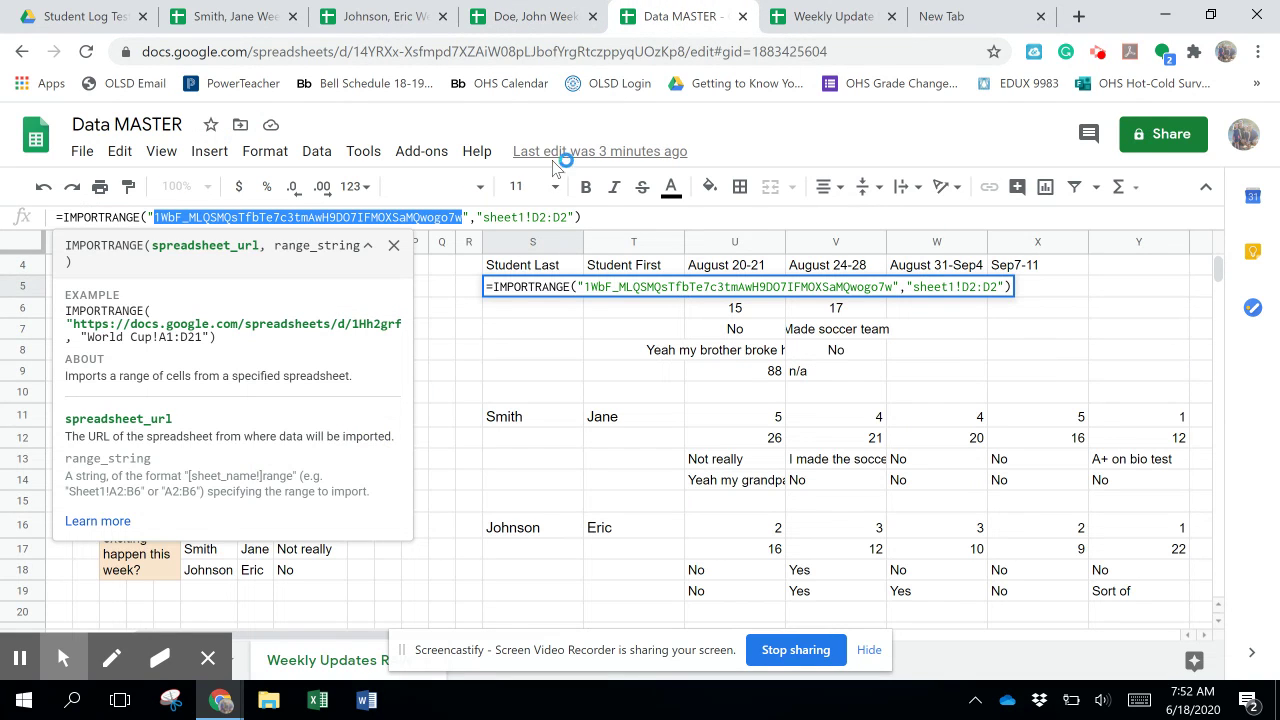
left_click(621, 300)
key("Up")
key("Right")
key("Up")
key("Right")
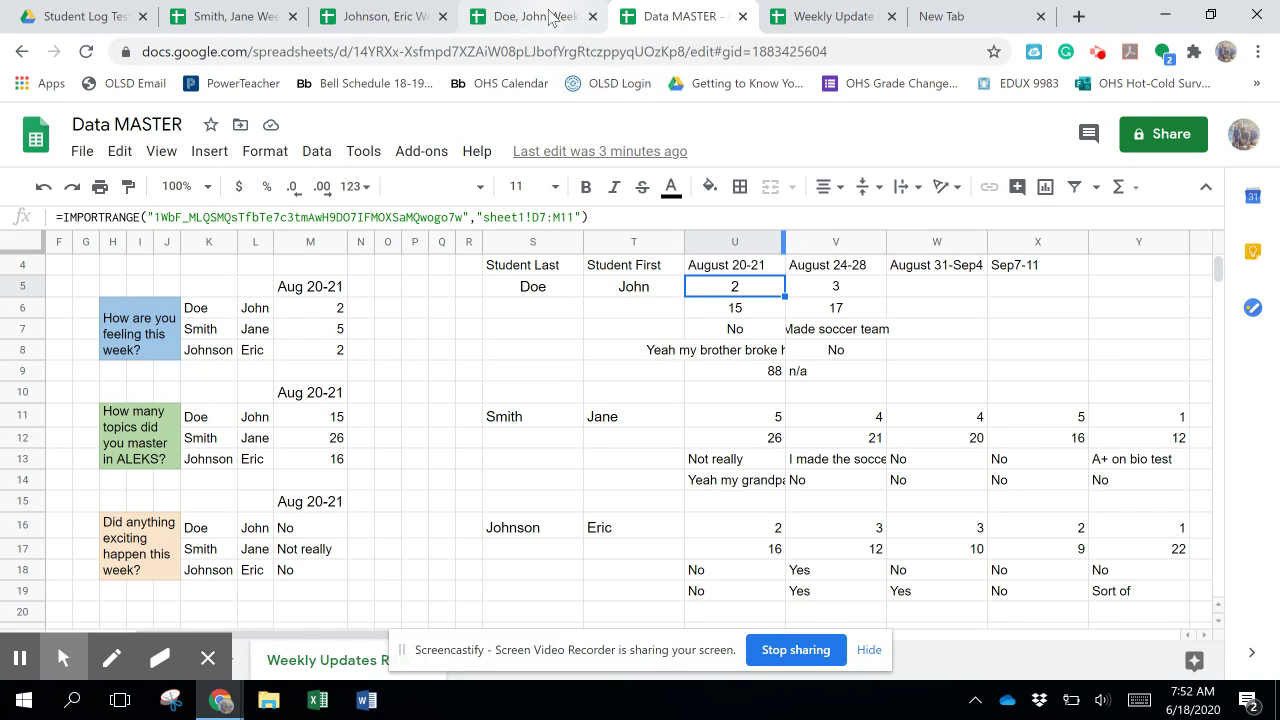
Enter a feeling score of 5 in F7 for Aug 31-Sep4 and check it in Data MASTER.
left_click(551, 17)
left_click(738, 399)
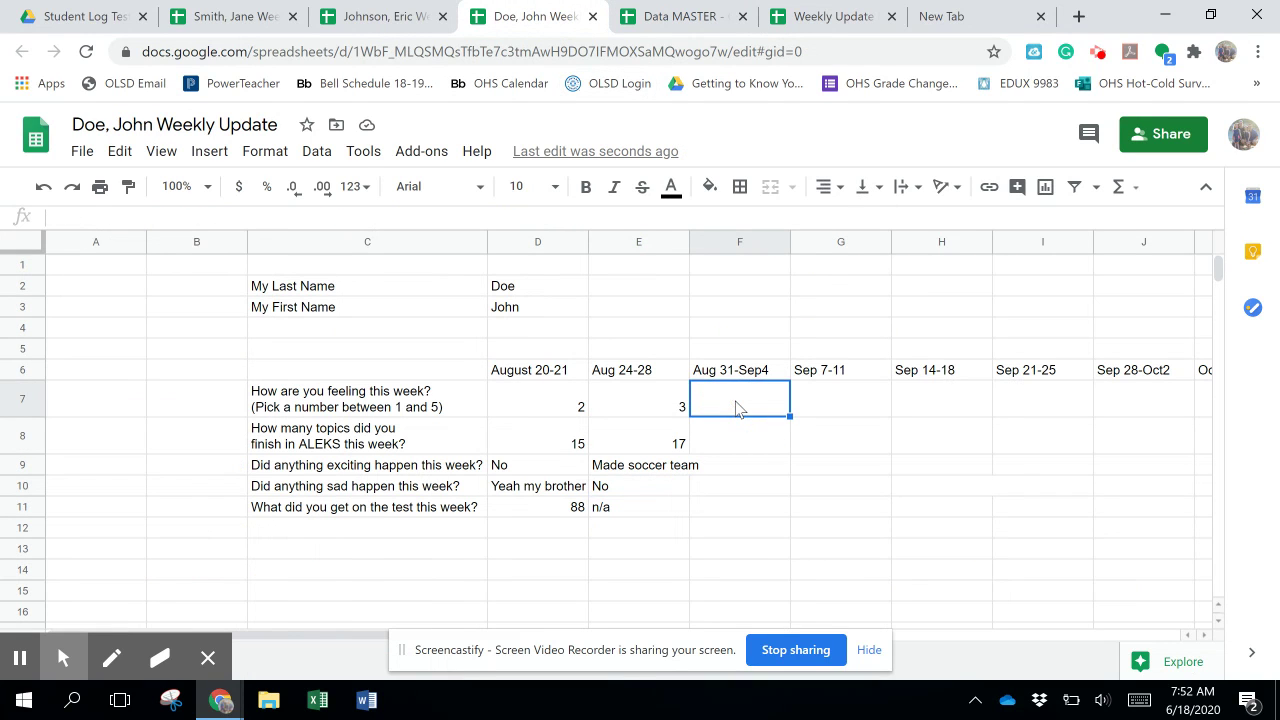
type("5")
key("Return")
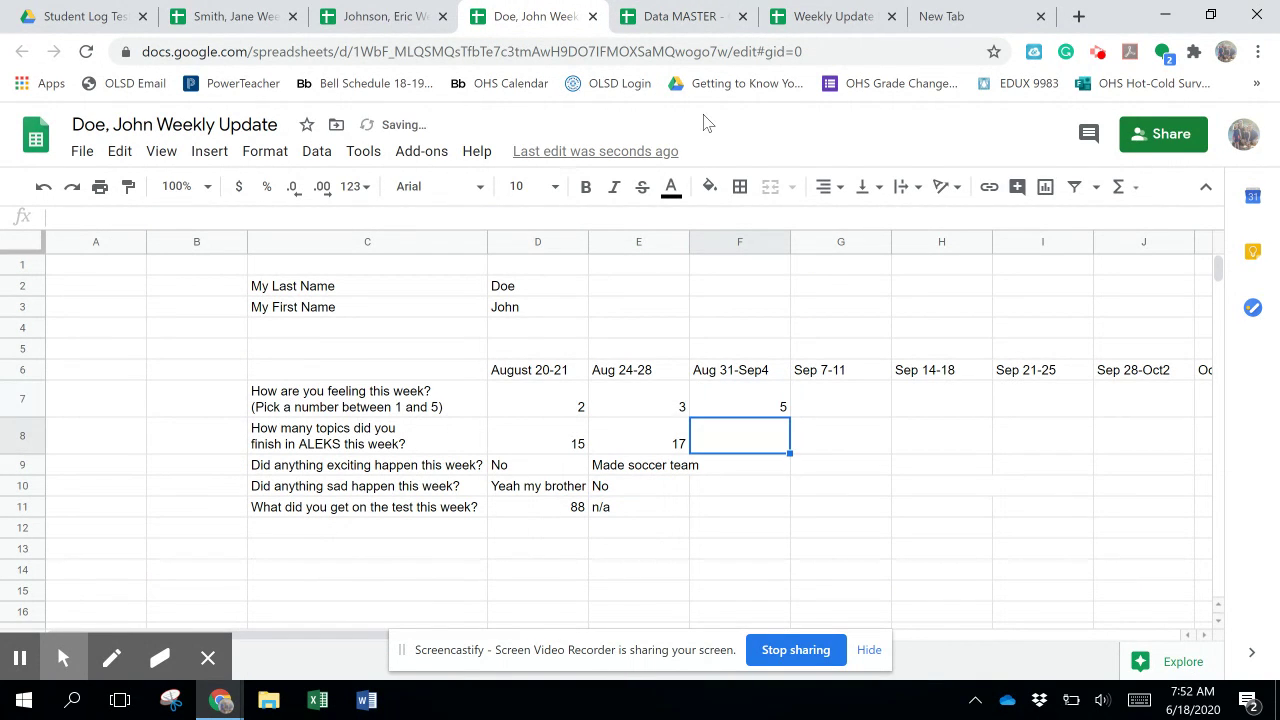
left_click(682, 20)
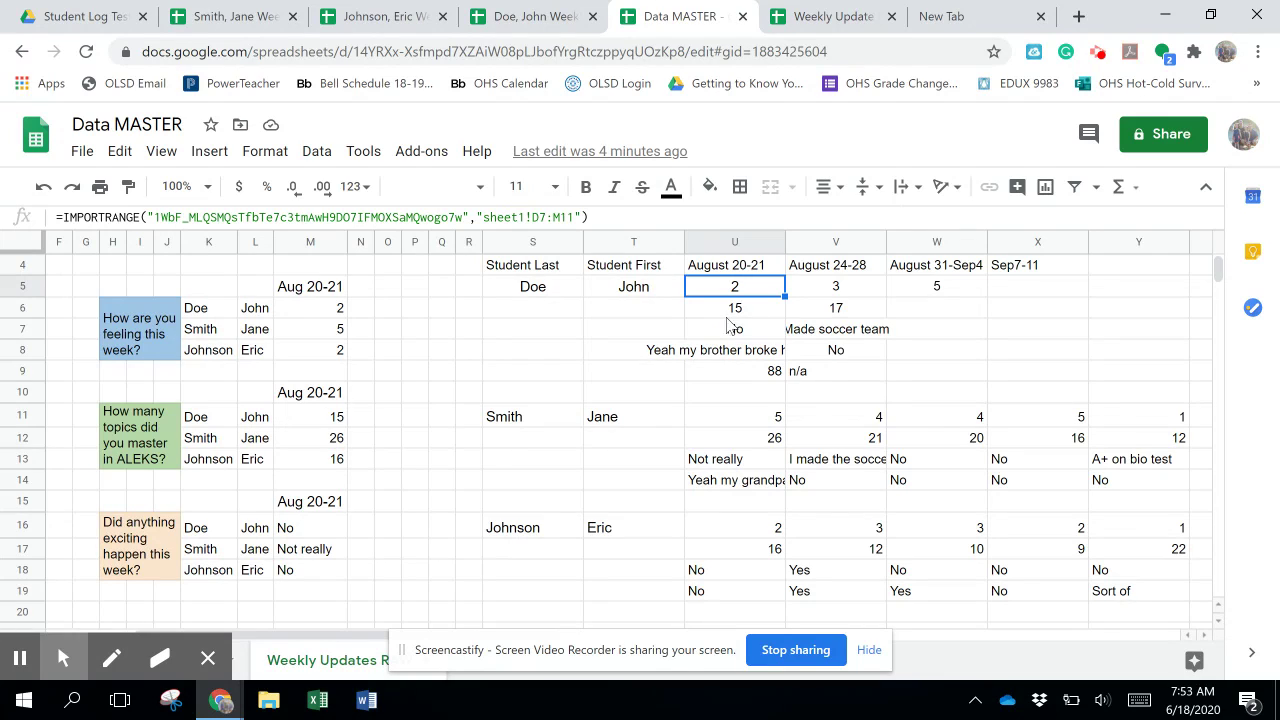
left_click(130, 353)
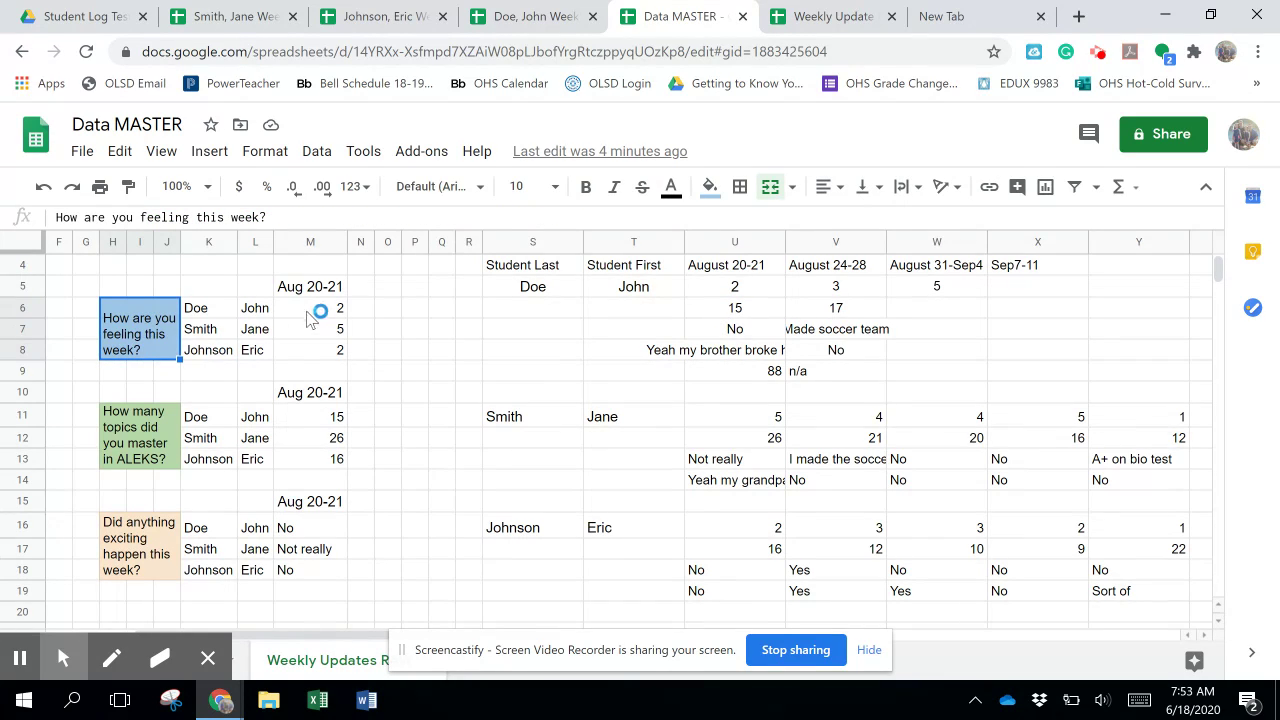
left_click(740, 290)
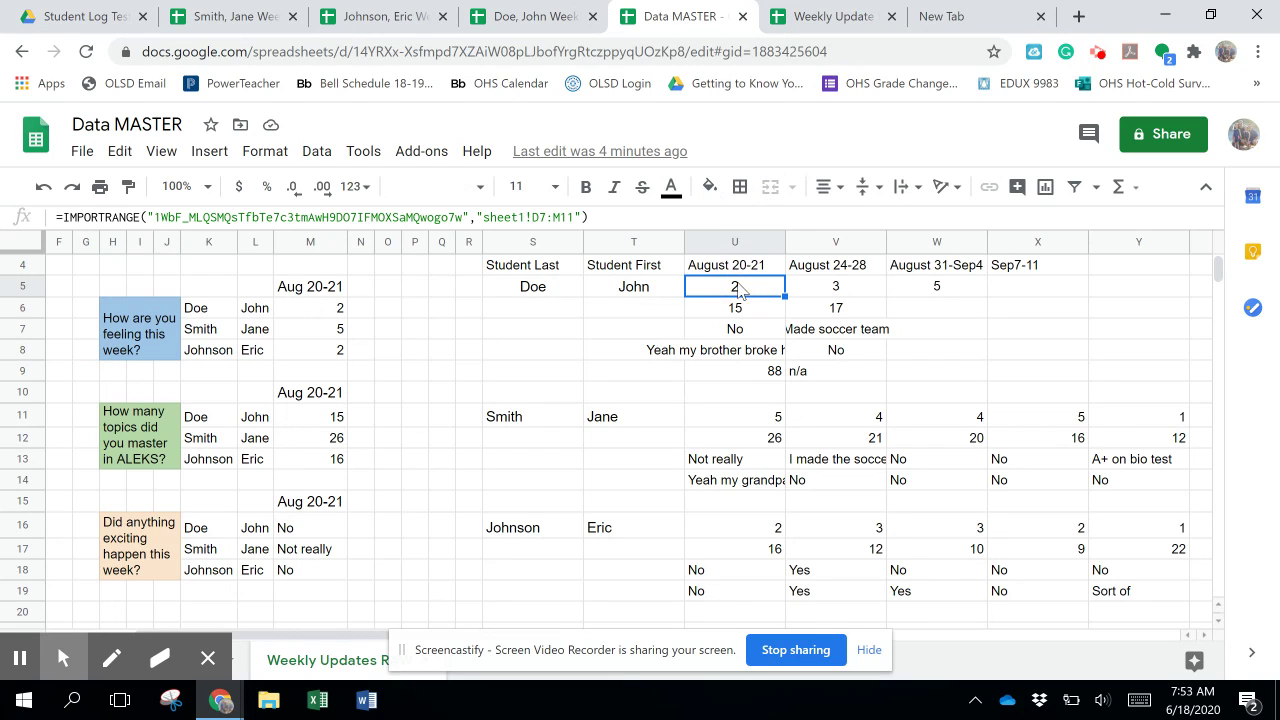
left_click(755, 420)
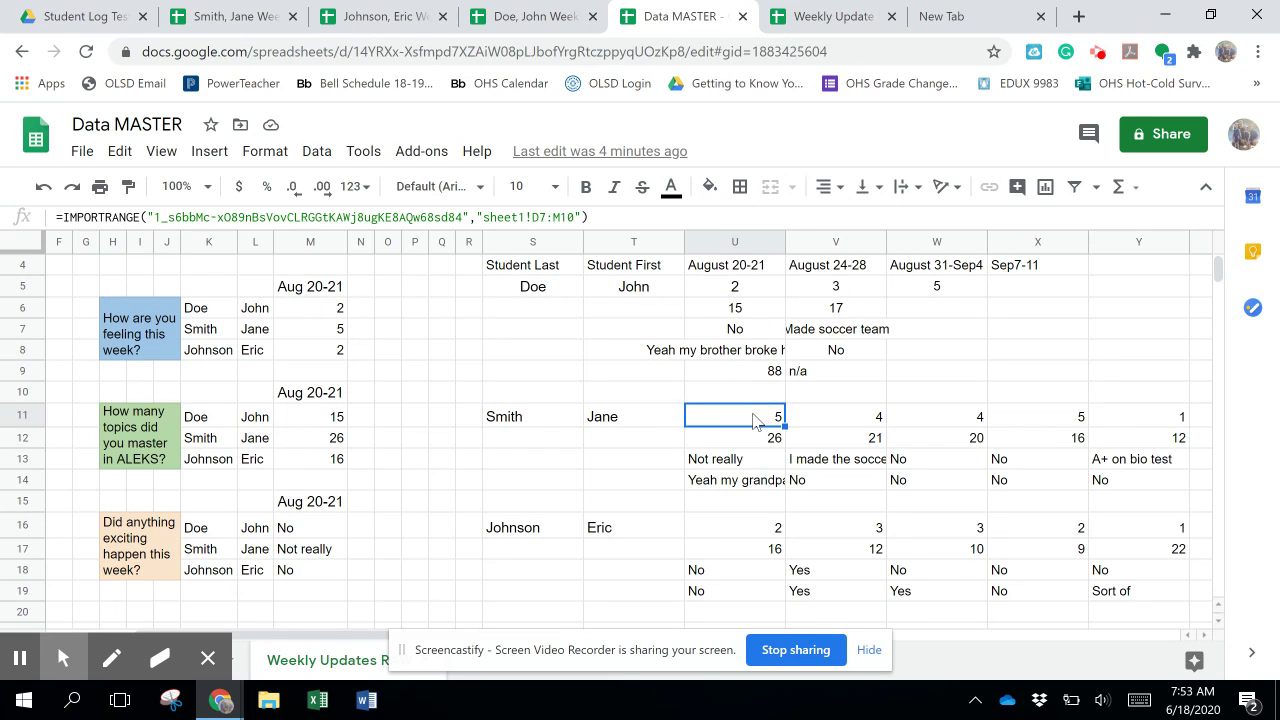
left_click(745, 526)
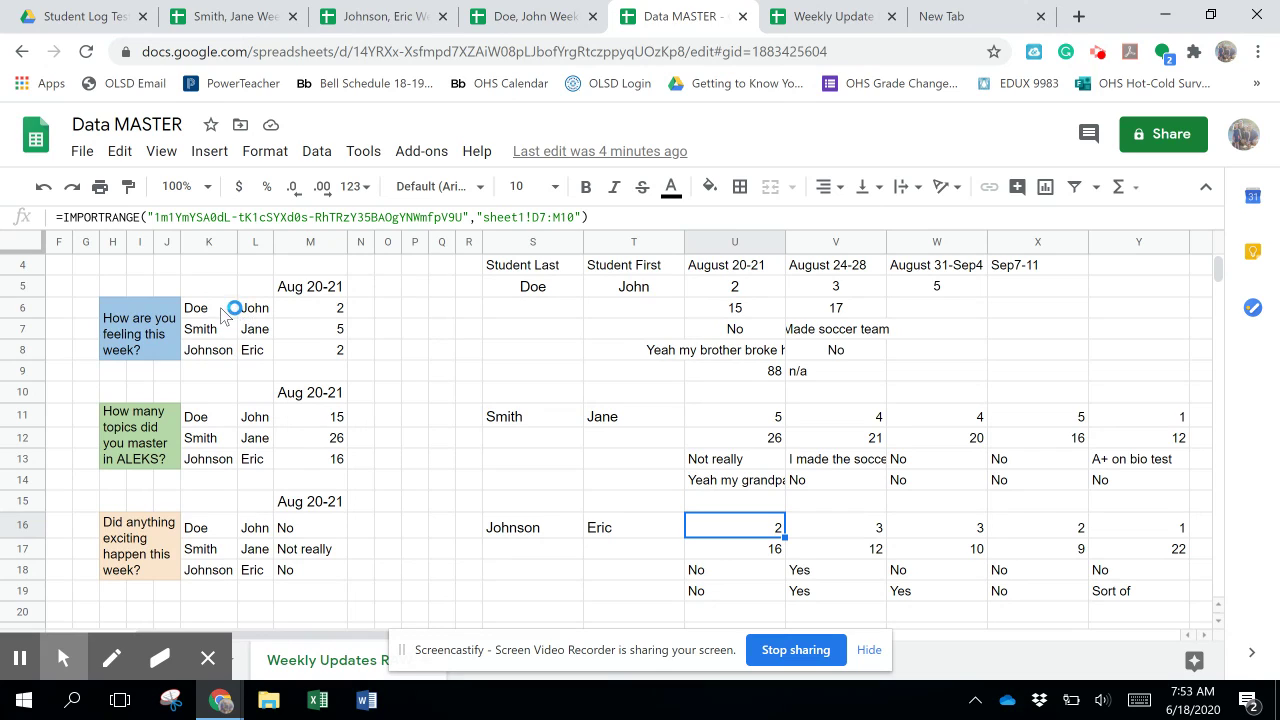
left_click(253, 316)
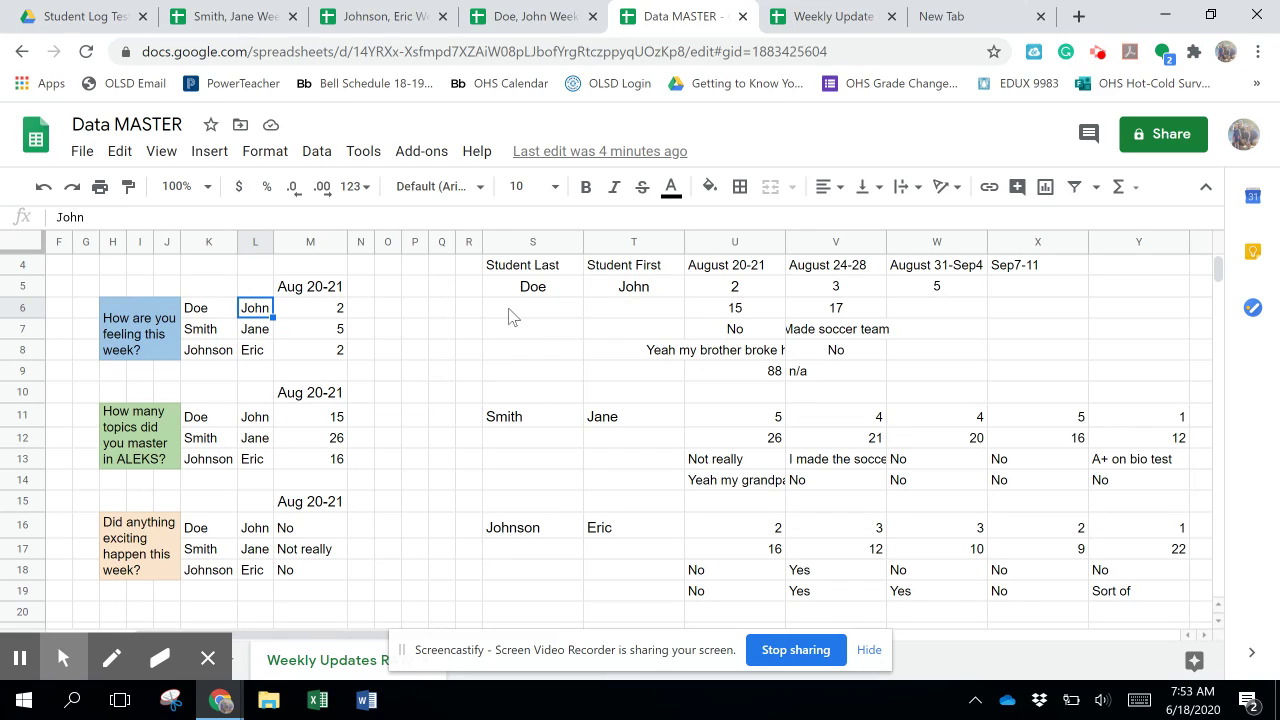
left_click(325, 313)
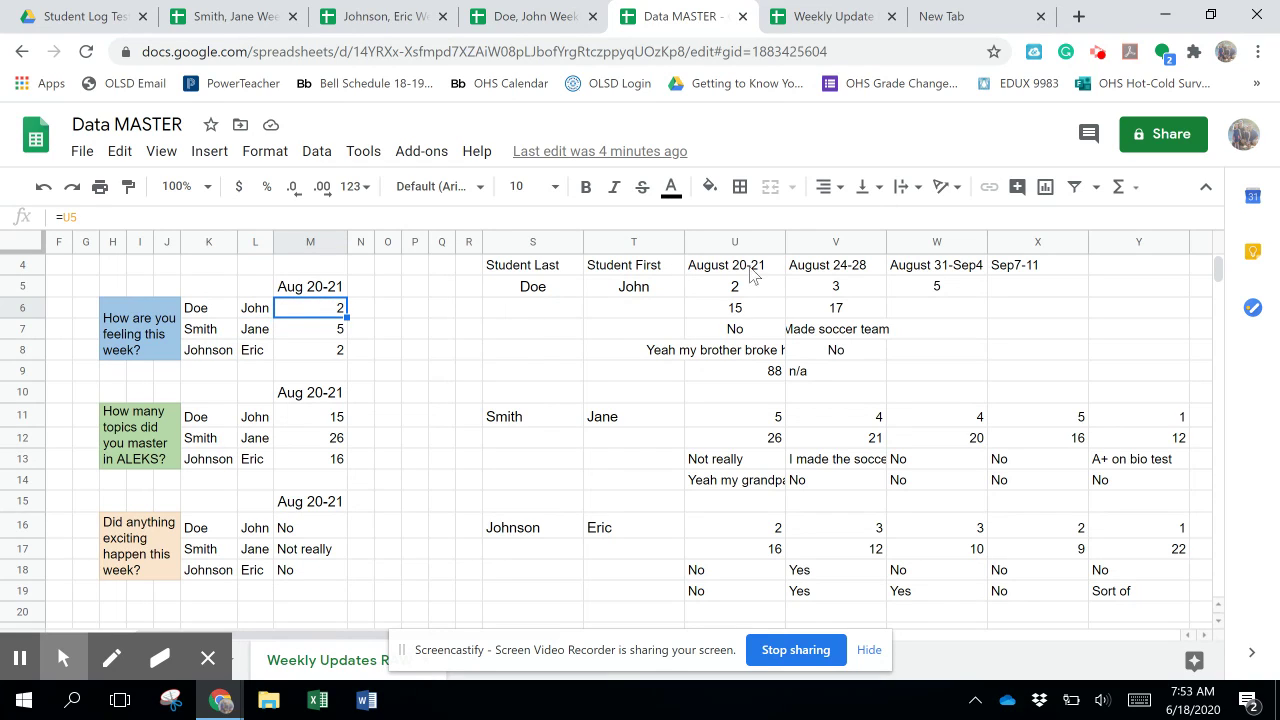
Add the Aug 24-28 heading in N5 and auto-fit column N to show it.
left_click(360, 287)
type("Aug 24-28")
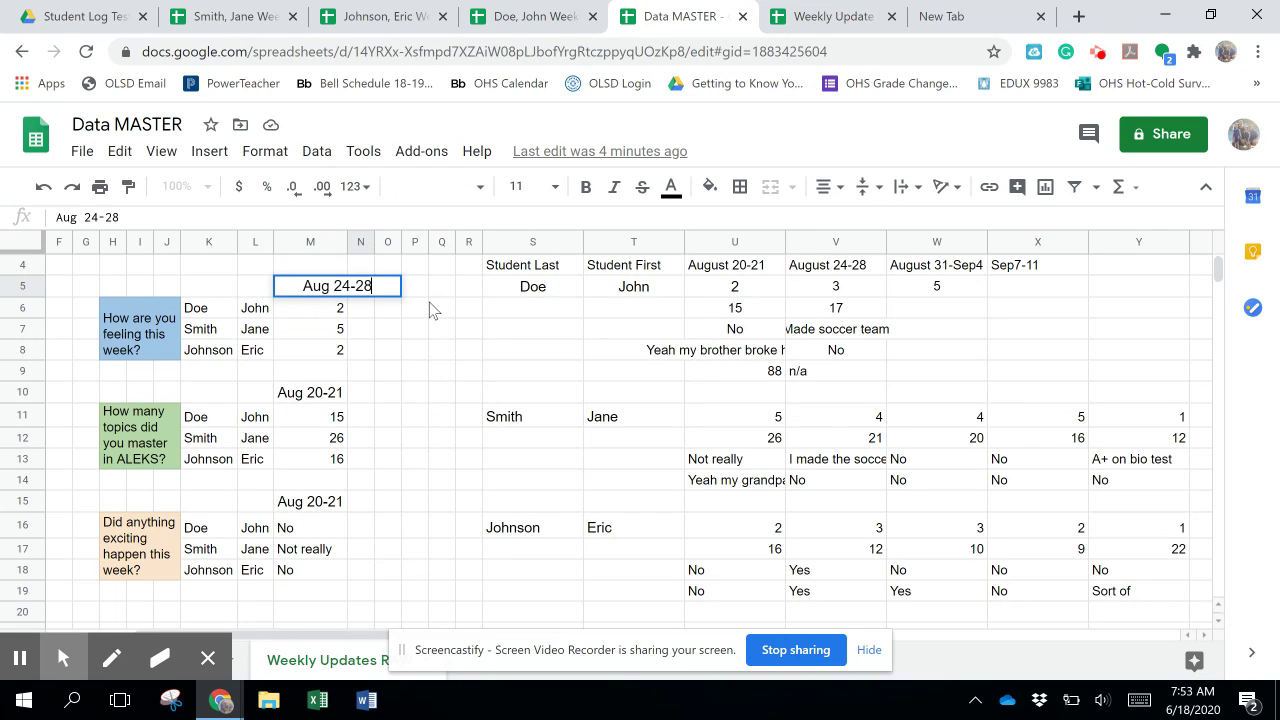
key("Return")
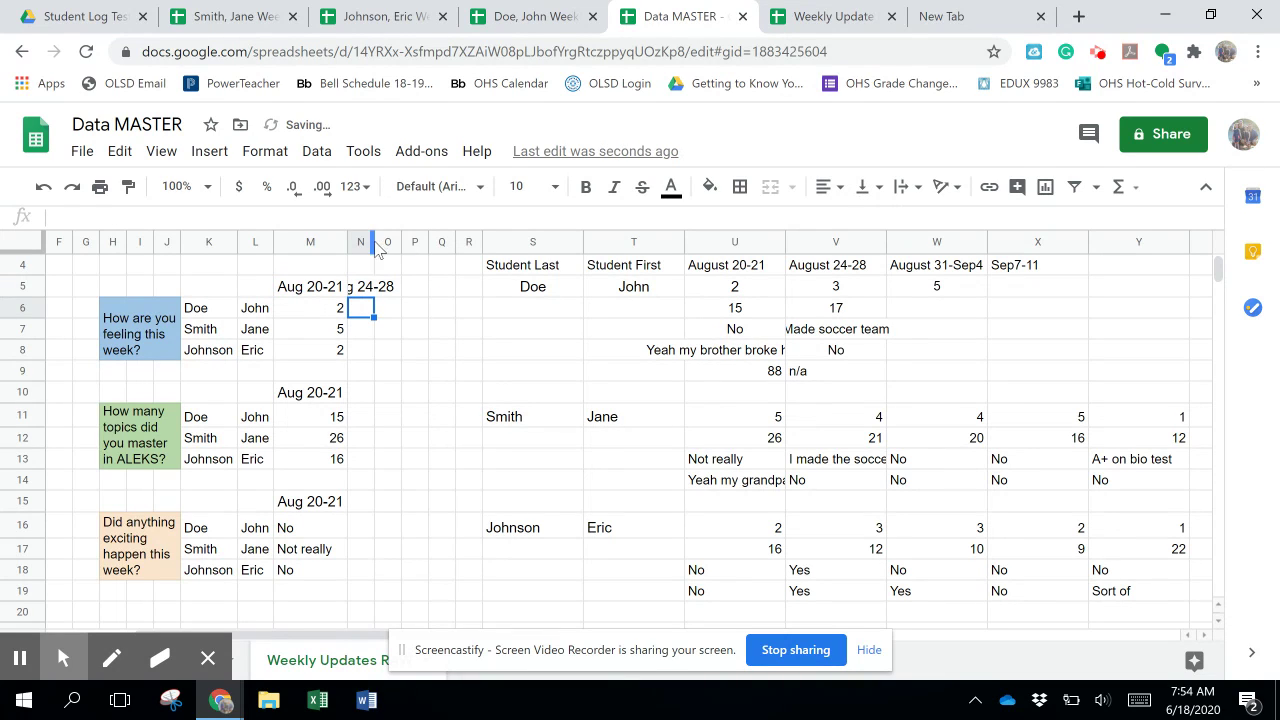
double_click(372, 241)
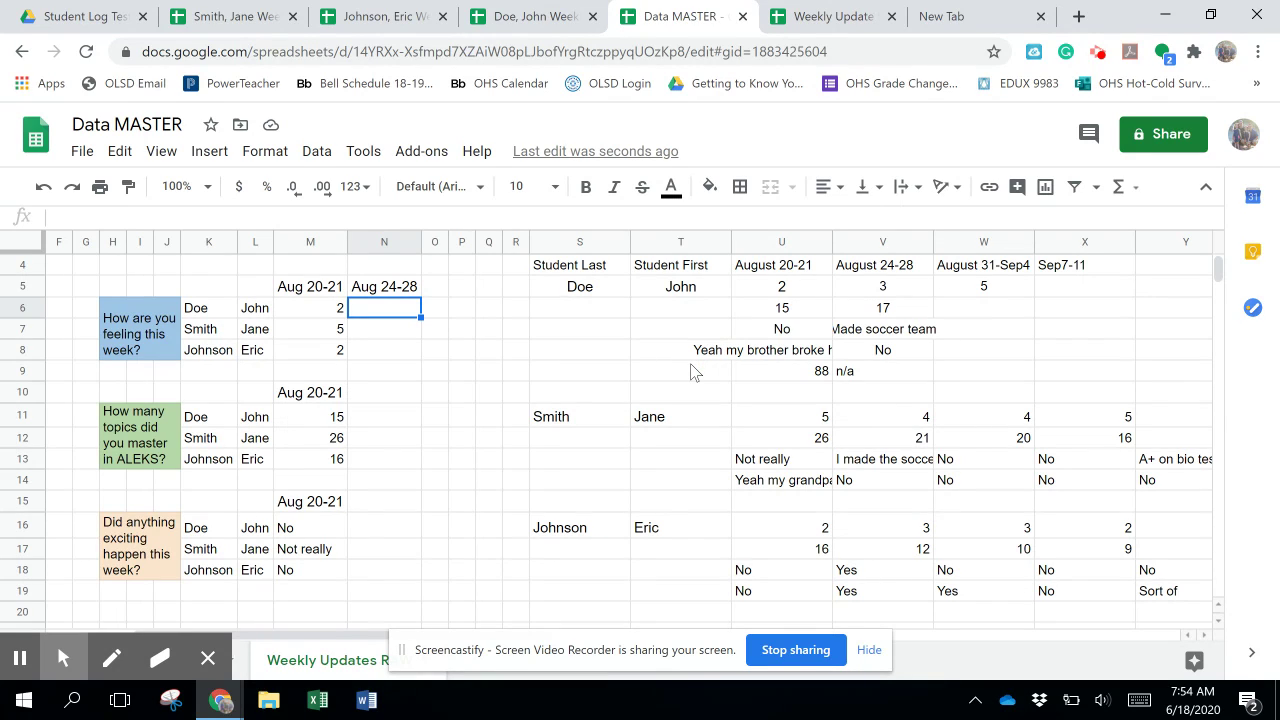
key("Left")
key("Left")
key("Left")
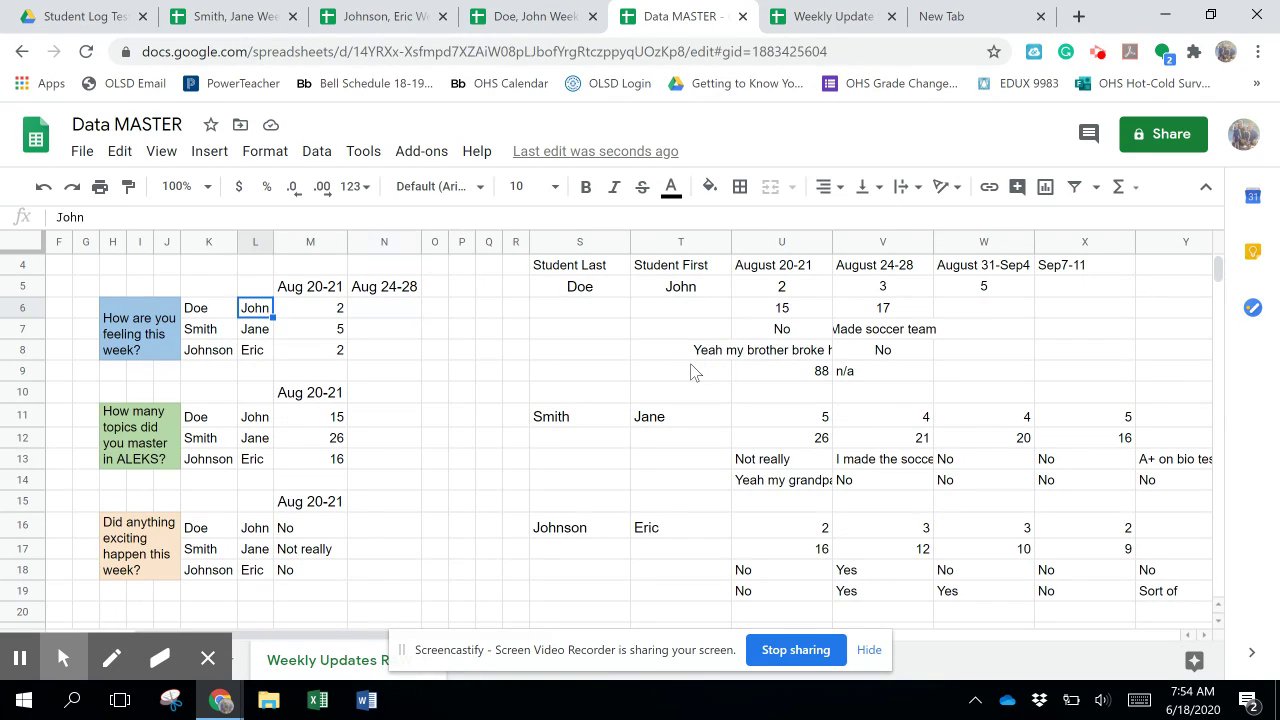